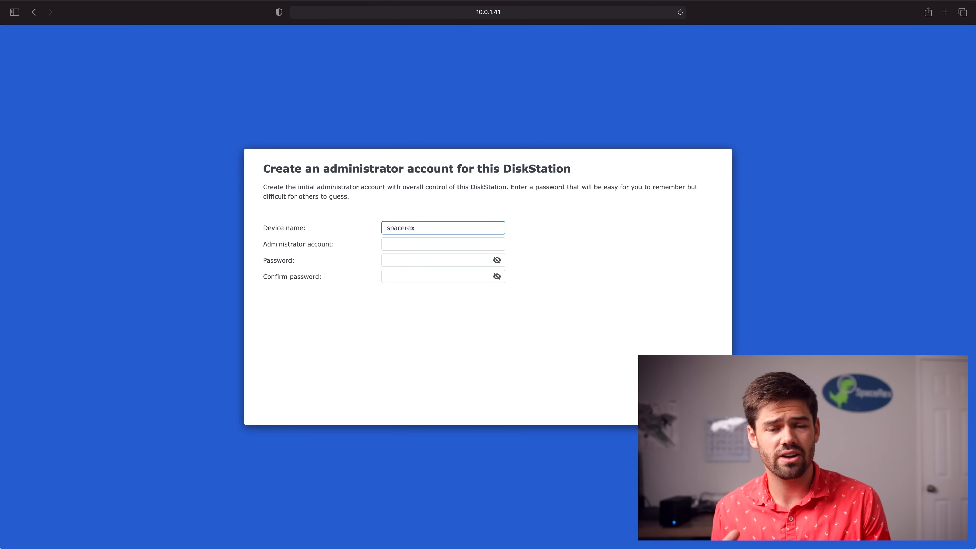
# Enter the admin username and a self-chosen, confirmed password, declining Safari's suggested password, then submit
pyautogui.press('Tab')
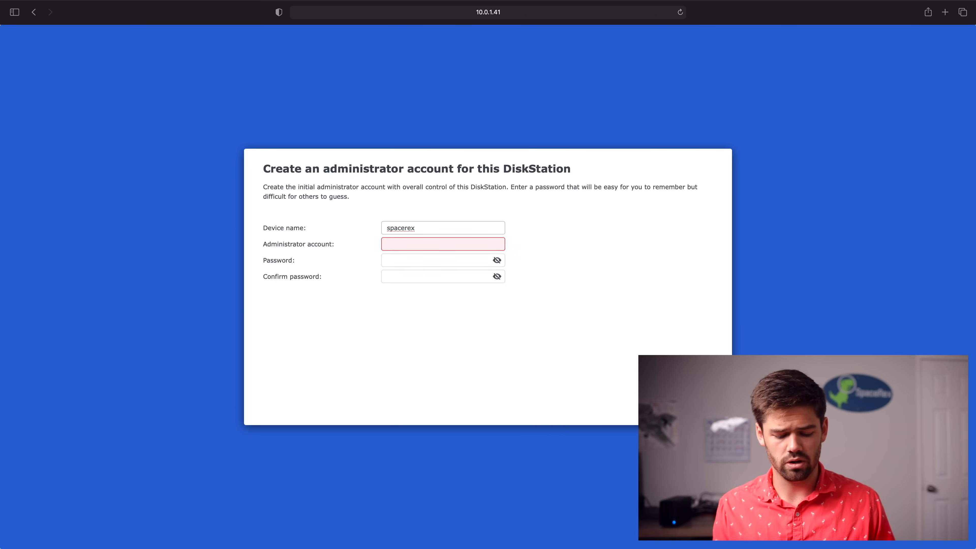
pyautogui.write('willAdmin')
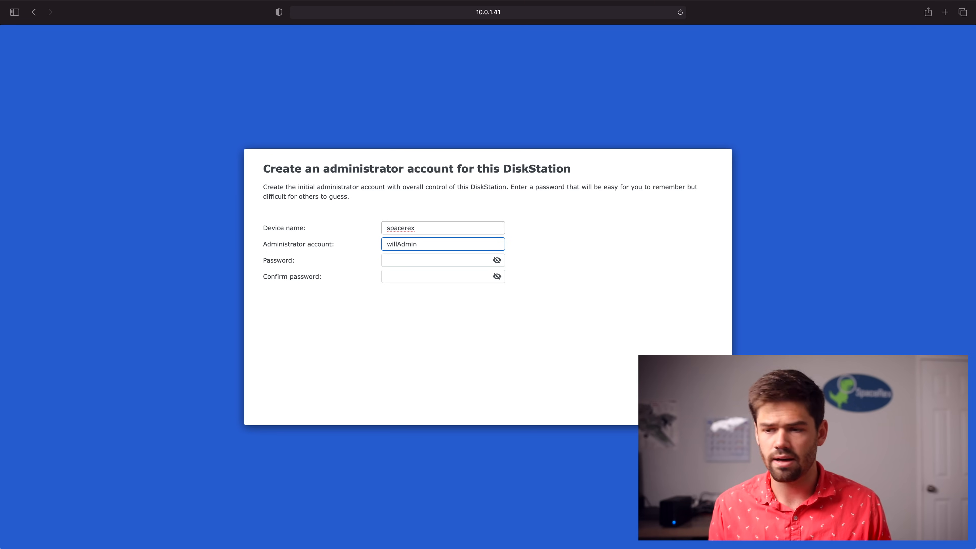
pyautogui.press('Tab')
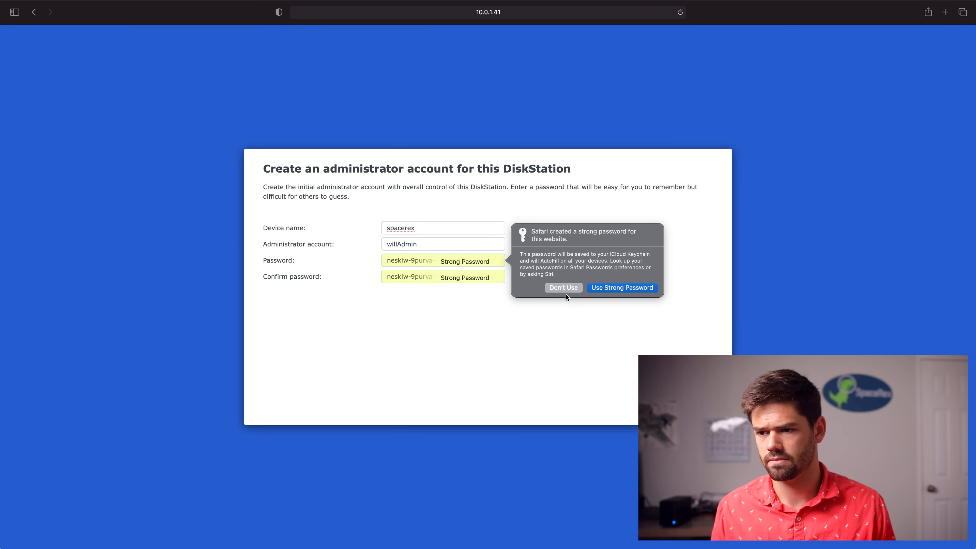
pyautogui.click(565, 291)
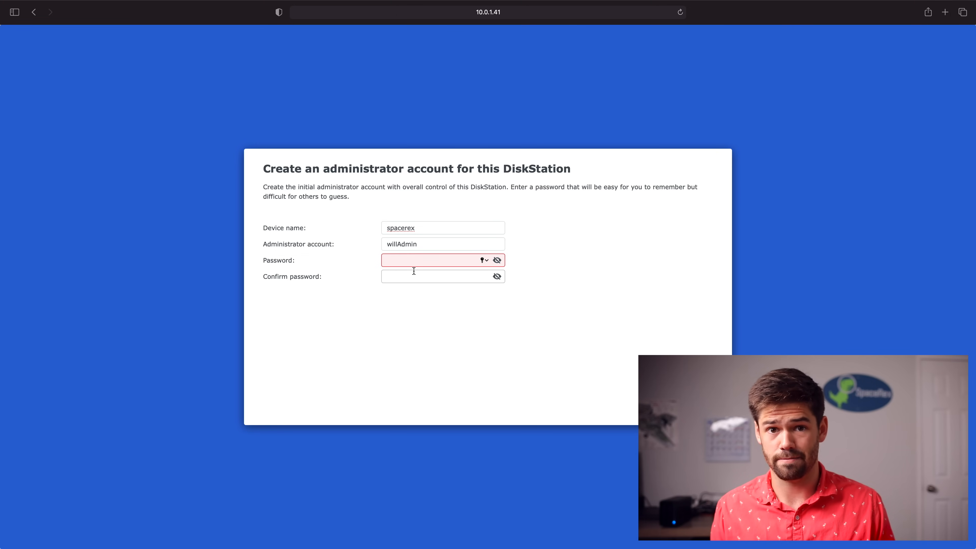
pyautogui.write('••••••••')
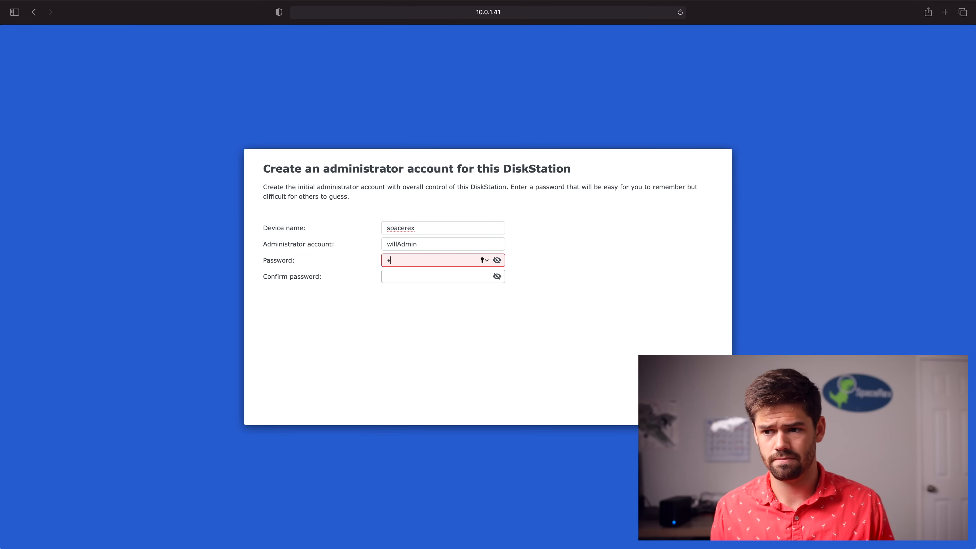
pyautogui.press('Tab')
pyautogui.write('••••••••')
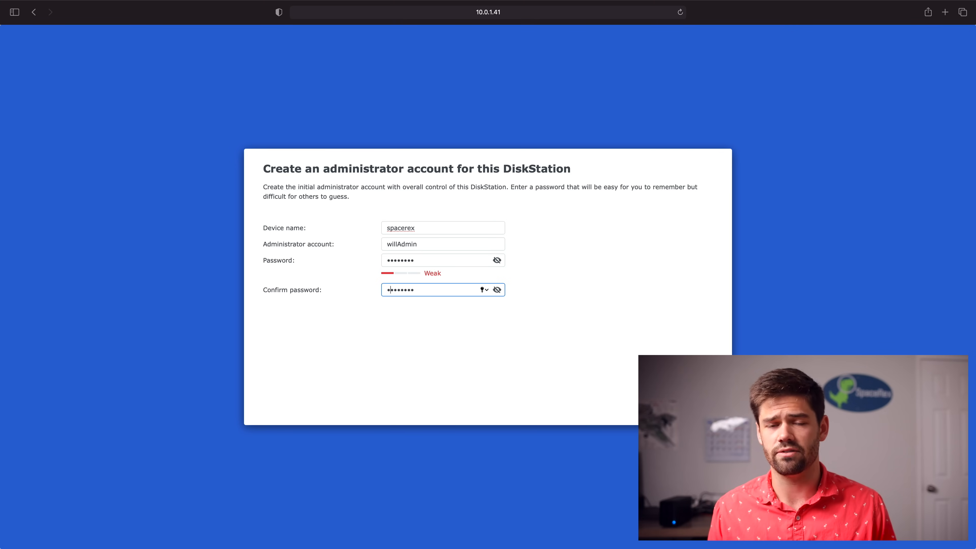
pyautogui.press('Return')
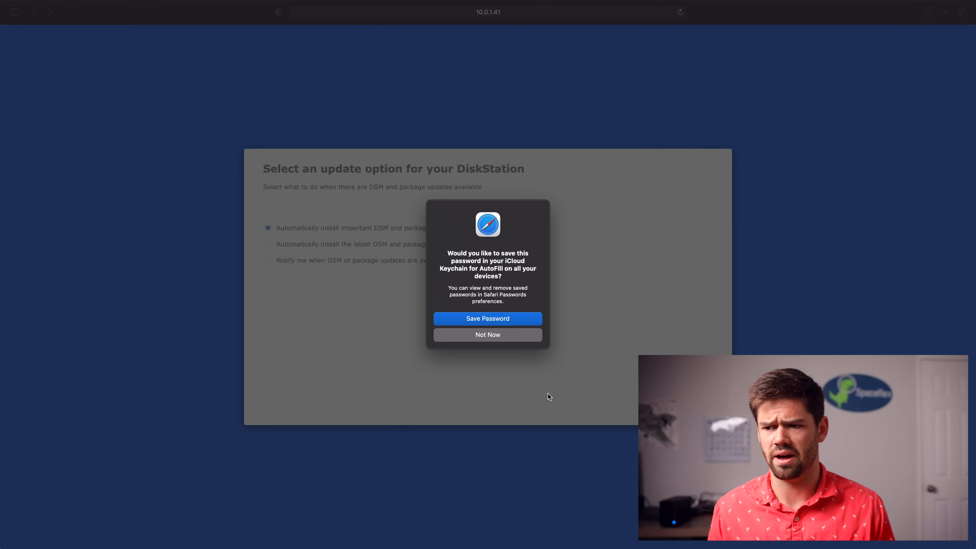
# Save the admin password to the keychain and choose automatic installation of important updates only
pyautogui.click(497, 319)
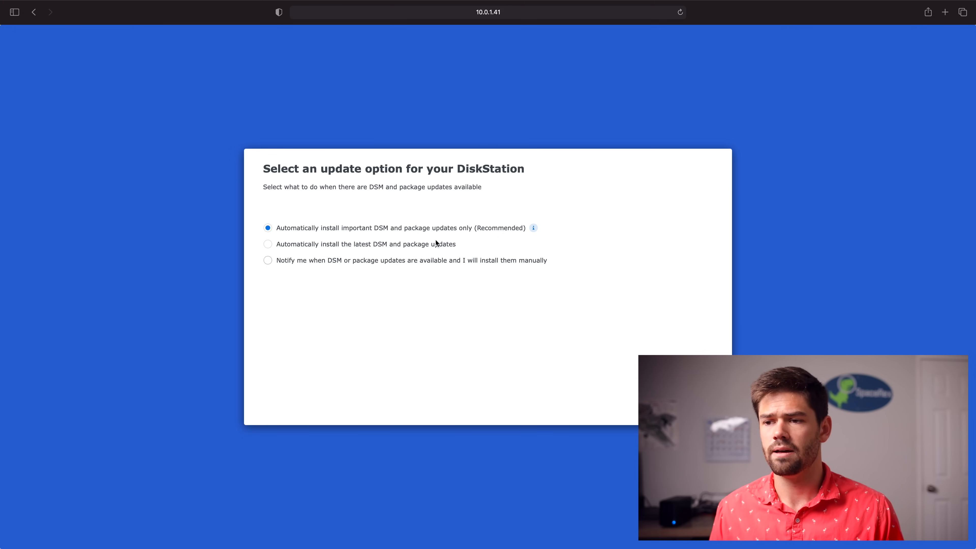
pyautogui.click(418, 246)
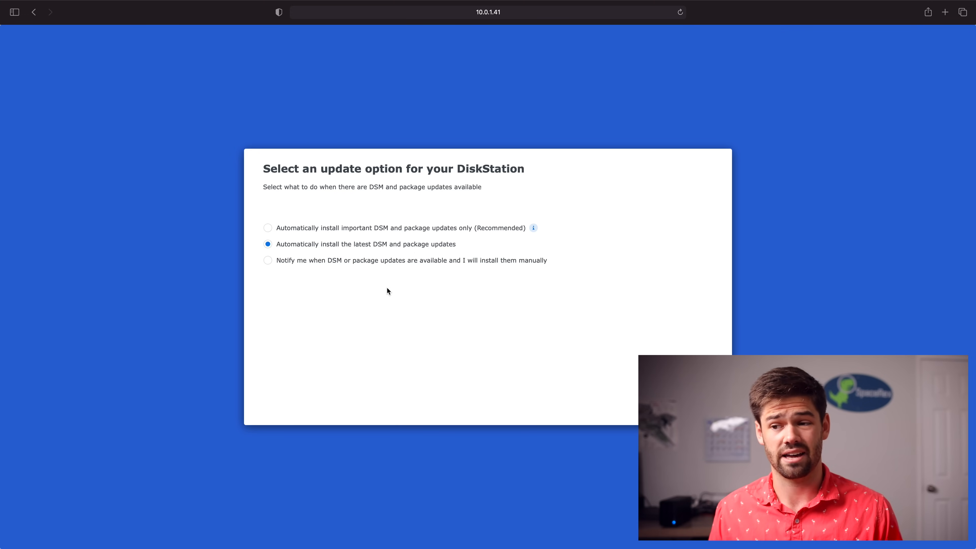
pyautogui.click(416, 260)
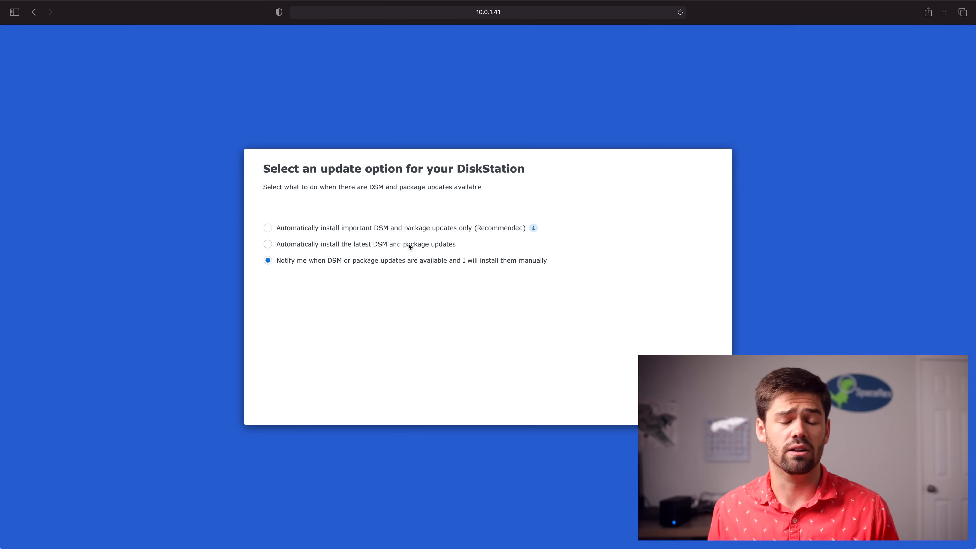
pyautogui.click(395, 228)
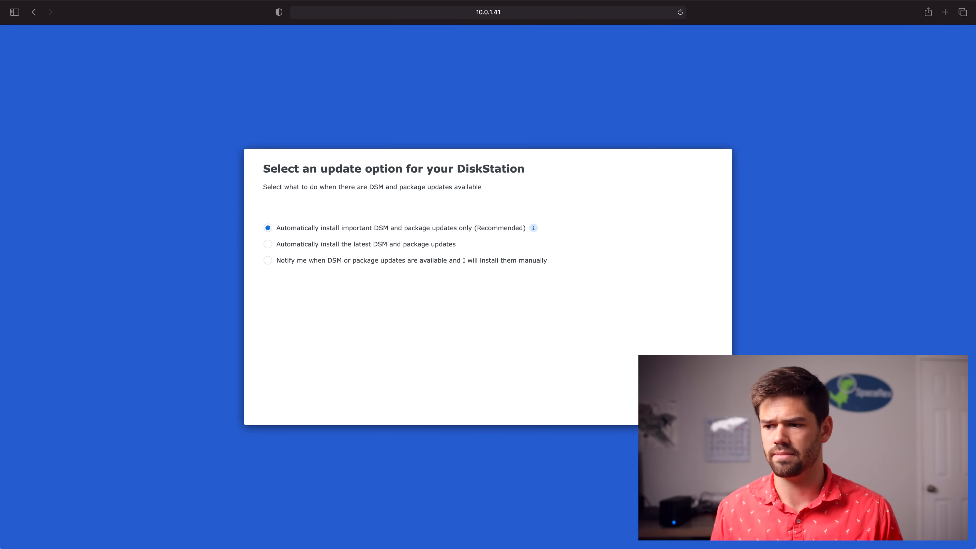
pyautogui.click(686, 401)
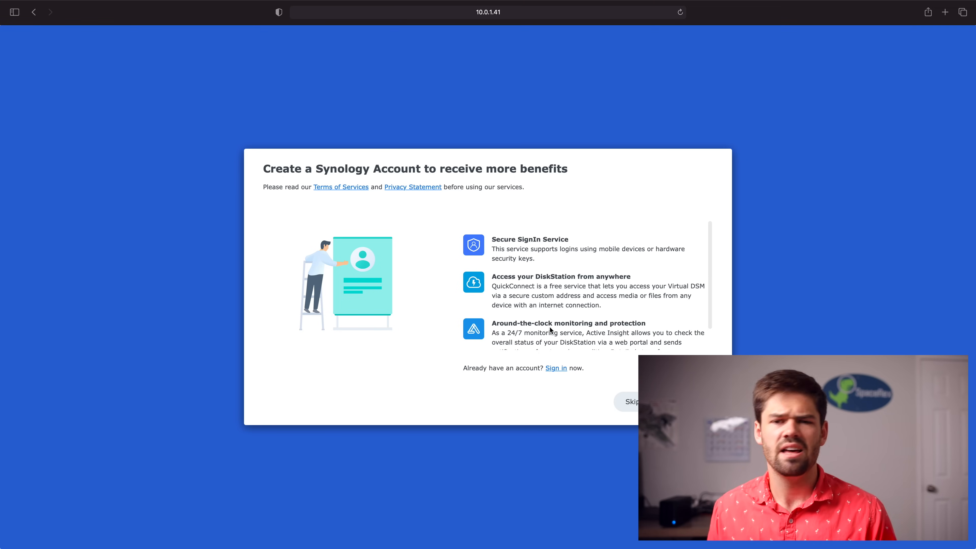
# Sign in with an existing Synology Account to reach the QuickConnect page
pyautogui.click(556, 368)
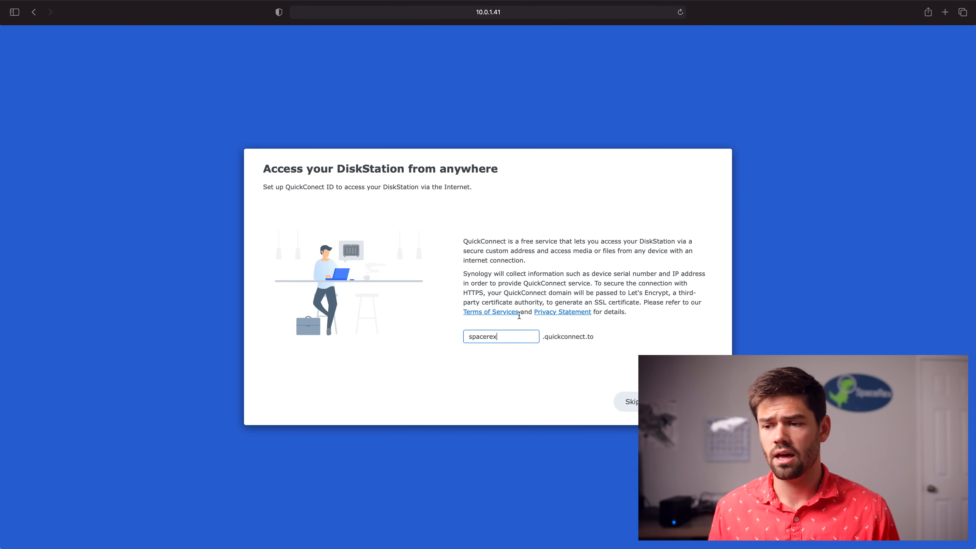
# Leave the suggested QuickConnect ID spacerex unused and skip QuickConnect setup
pyautogui.doubleClick(483, 336)
pyautogui.click(587, 336)
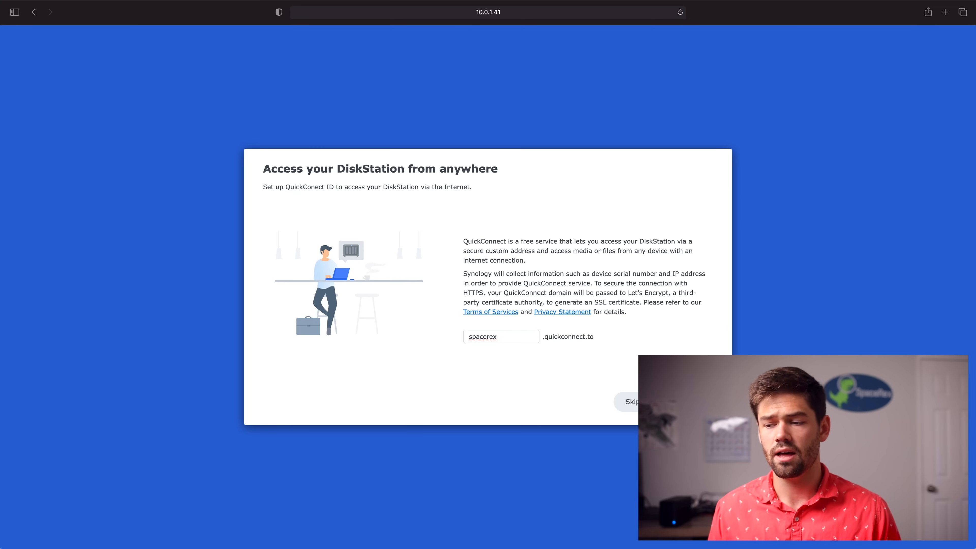
pyautogui.click(630, 402)
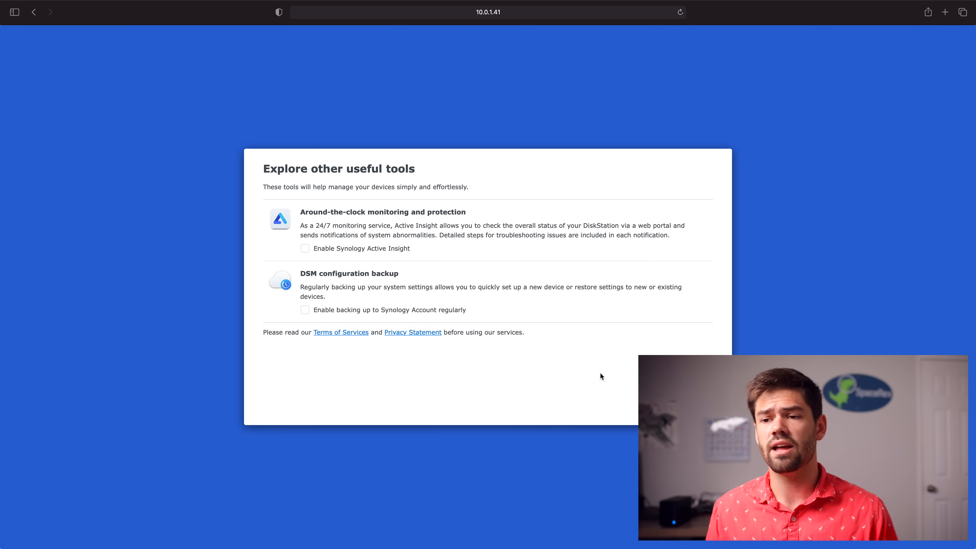
# Enable Synology Active Insight and regular configuration backups to the Synology Account
pyautogui.click(361, 251)
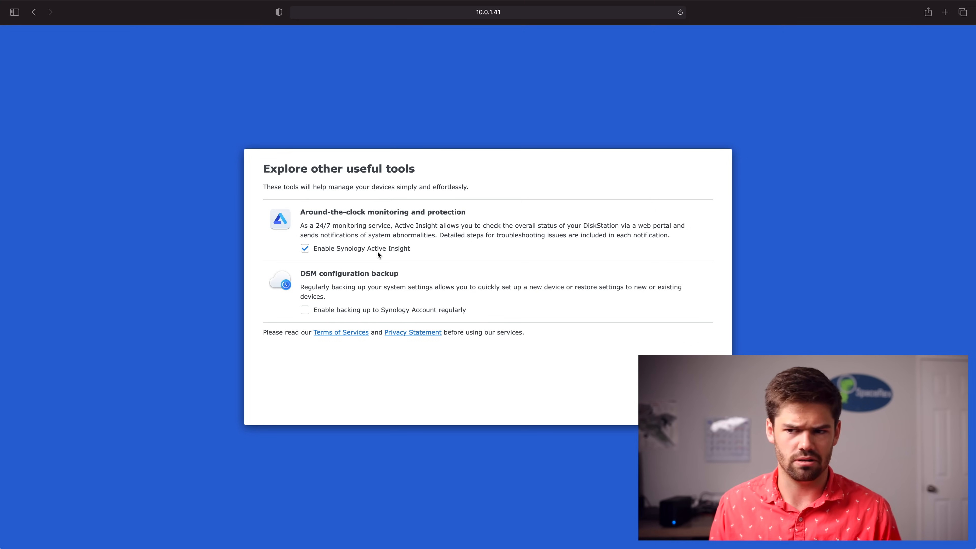
pyautogui.click(368, 311)
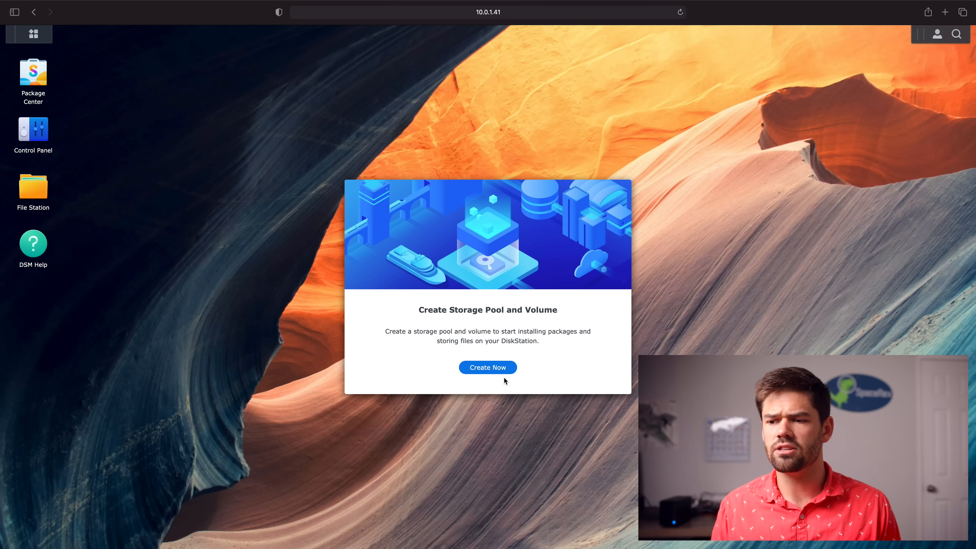
# Launch the Storage Creation Wizard from the Create Storage Pool and Volume prompt
pyautogui.click(499, 370)
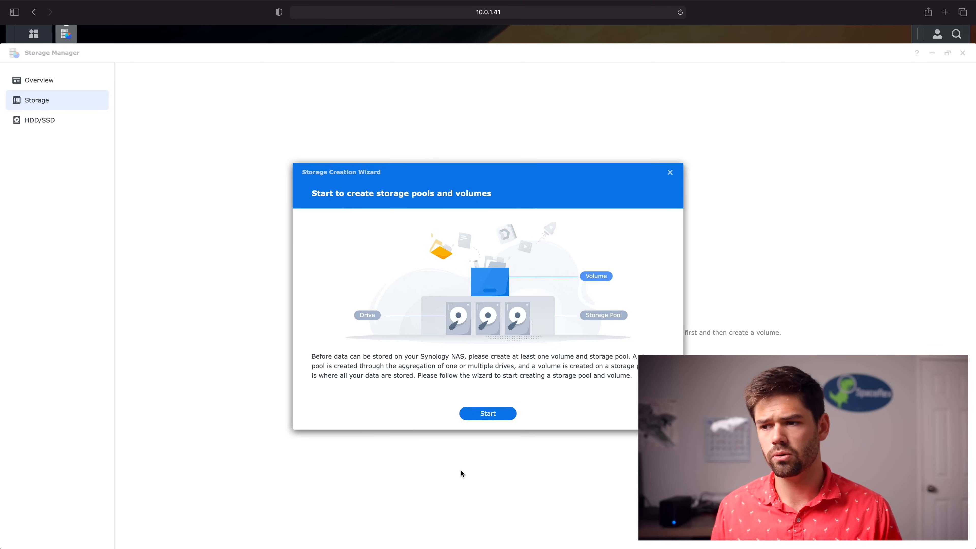
# After comparing Basic and JBOD, set the storage pool's RAID type to SHR
pyautogui.click(484, 416)
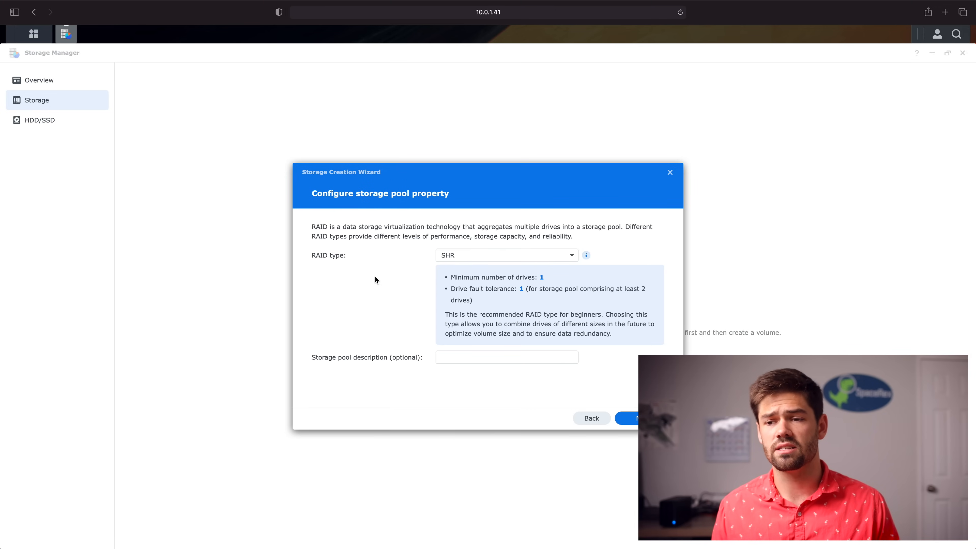
pyautogui.click(563, 260)
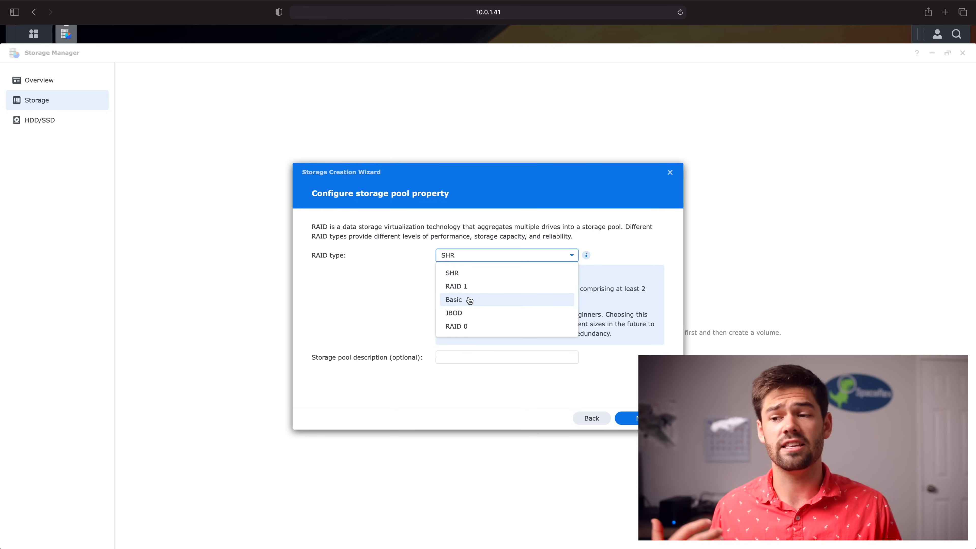
pyautogui.click(477, 302)
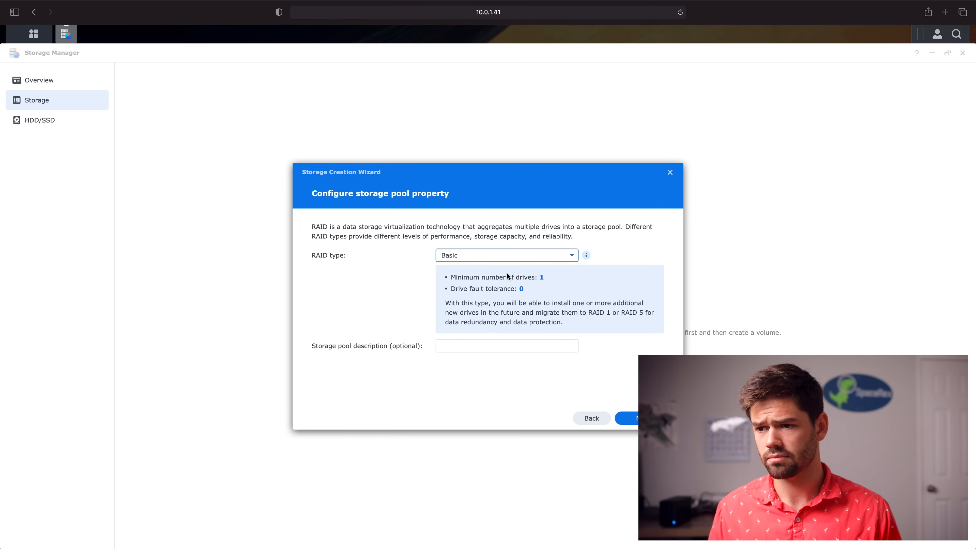
pyautogui.click(504, 262)
pyautogui.click(481, 313)
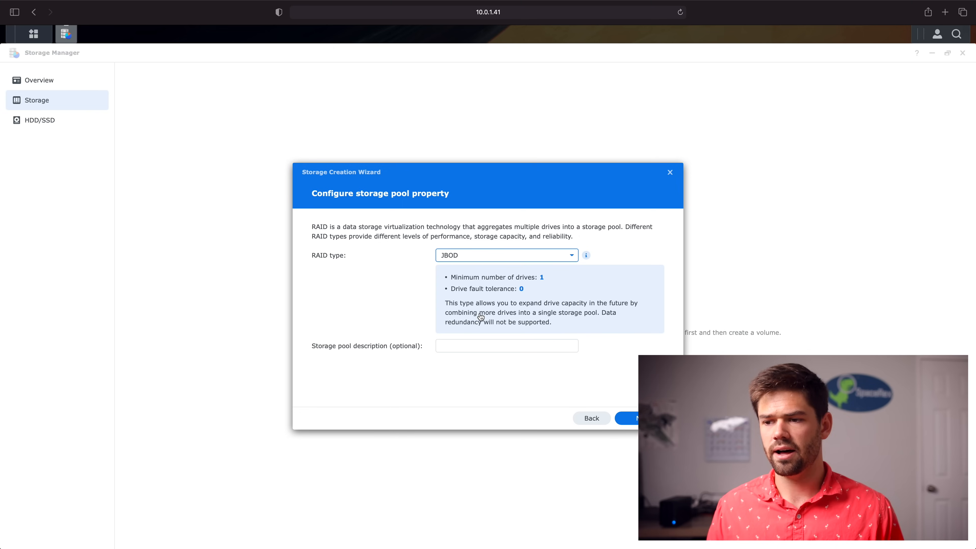
pyautogui.click(497, 263)
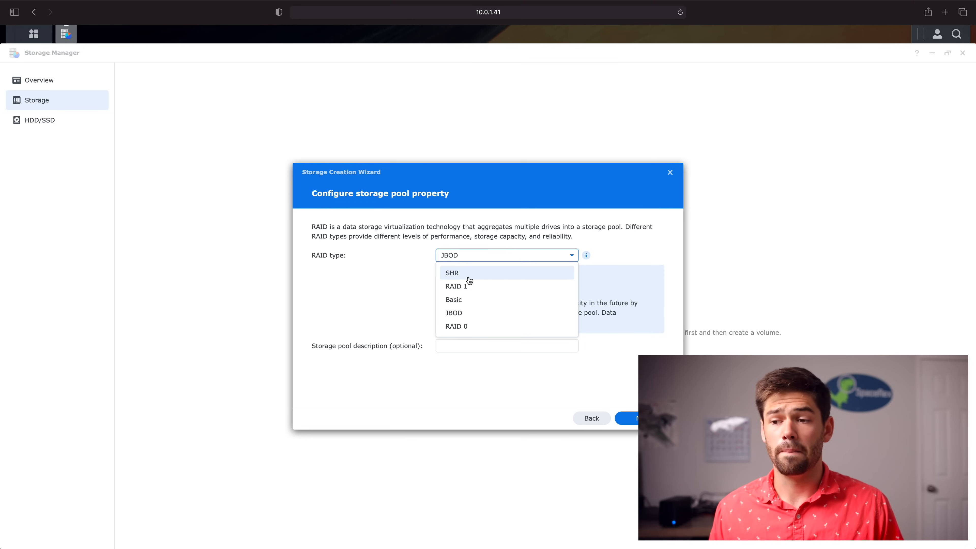
pyautogui.click(469, 279)
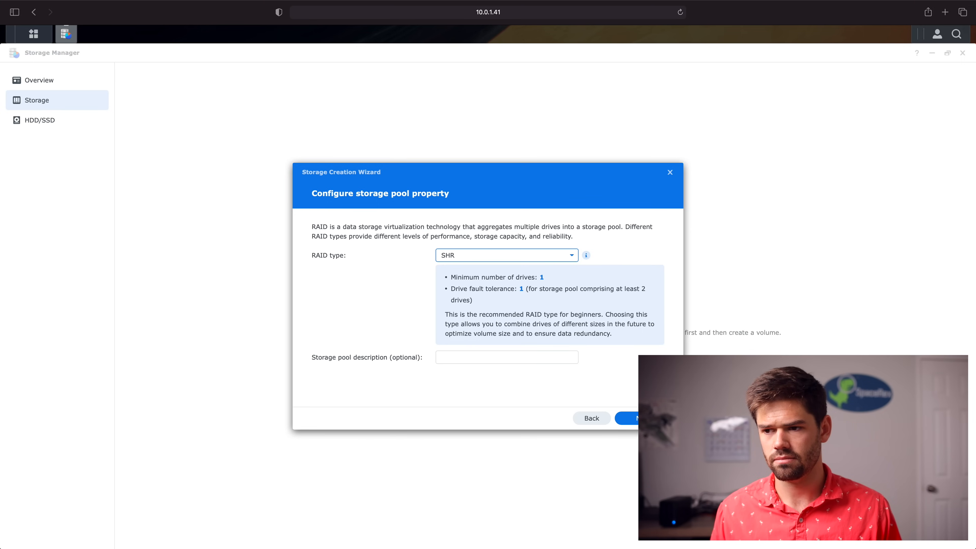
pyautogui.click(634, 418)
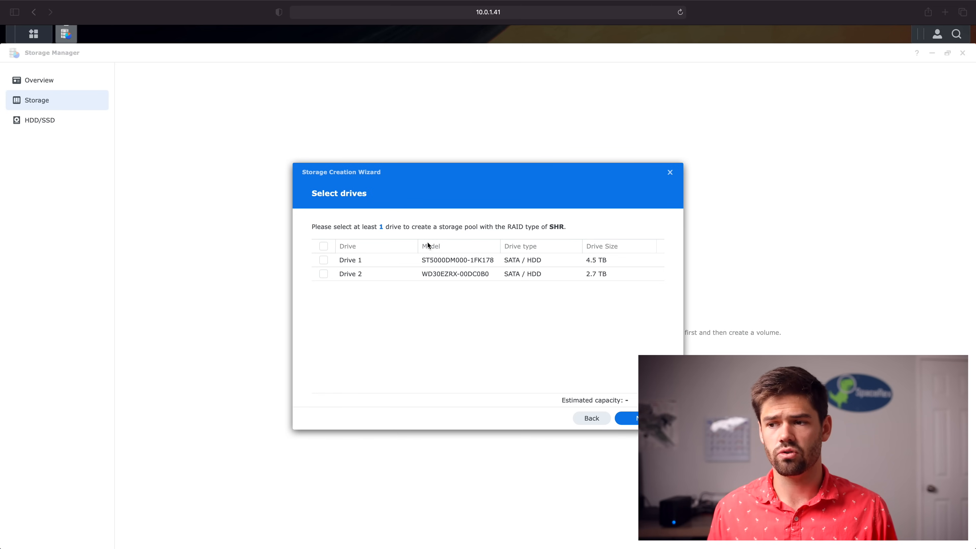
# Add Drive 1 (4.5 TB) and Drive 2 (2.7 TB) to the pool, accepting the compatibility warning
pyautogui.click(324, 246)
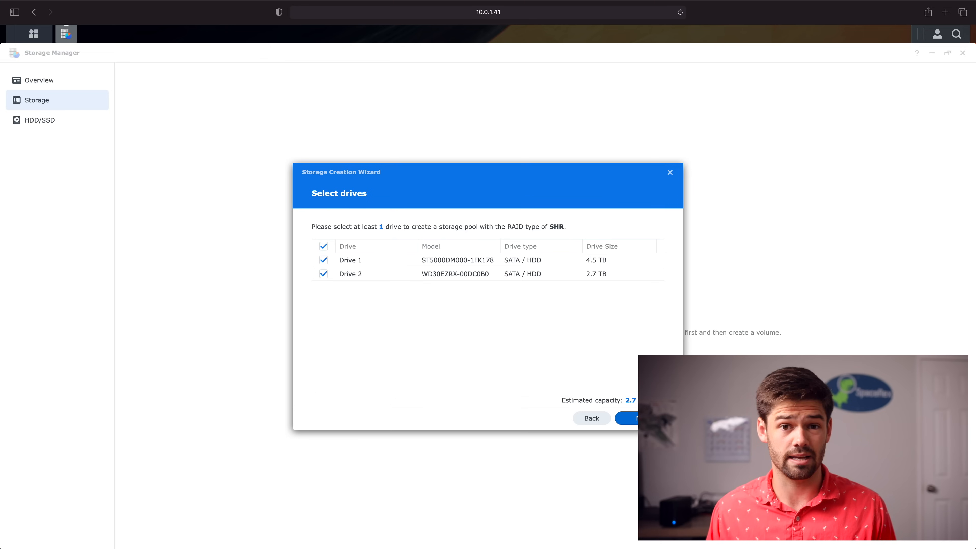
pyautogui.click(636, 421)
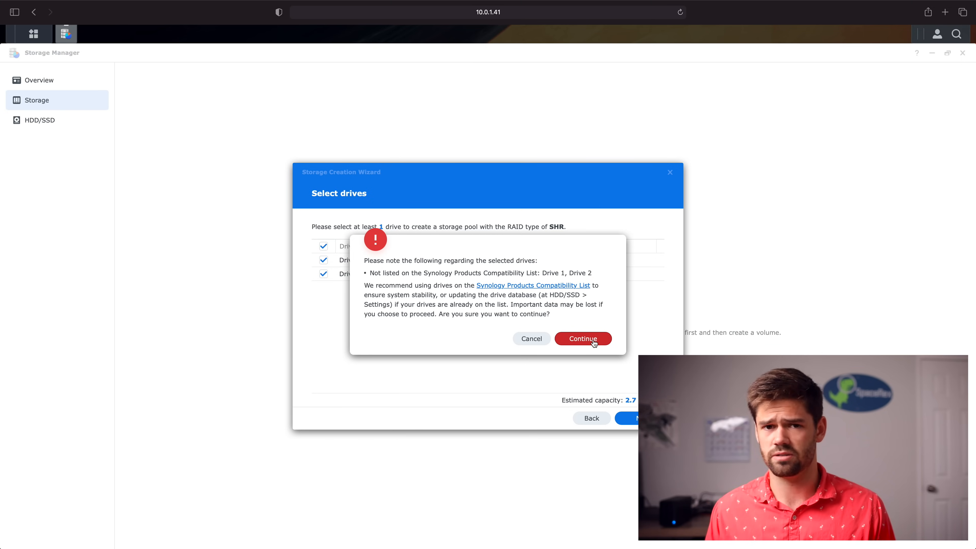
pyautogui.click(576, 338)
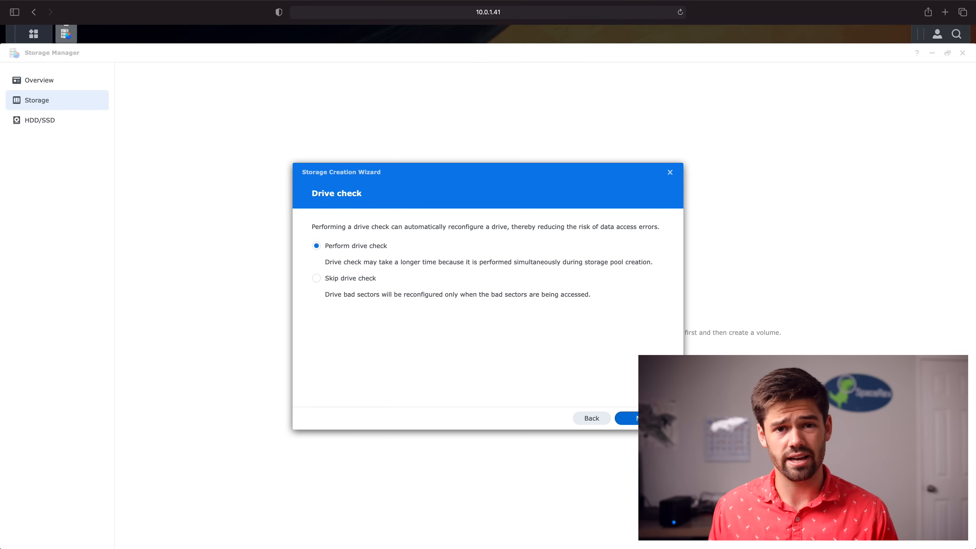
# Skip the drive check, allocate the full 2789 GB to the volume, and keep Btrfs
pyautogui.click(621, 421)
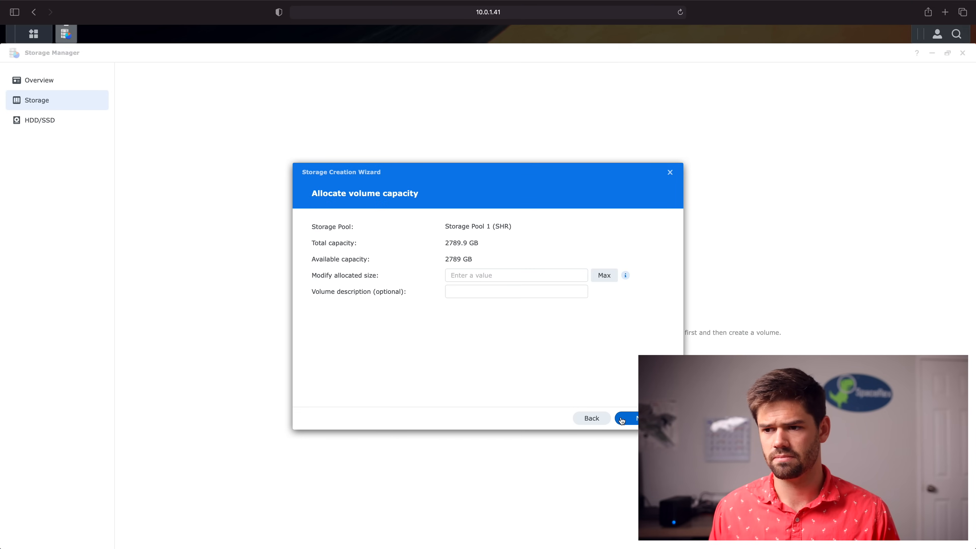
pyautogui.click(605, 275)
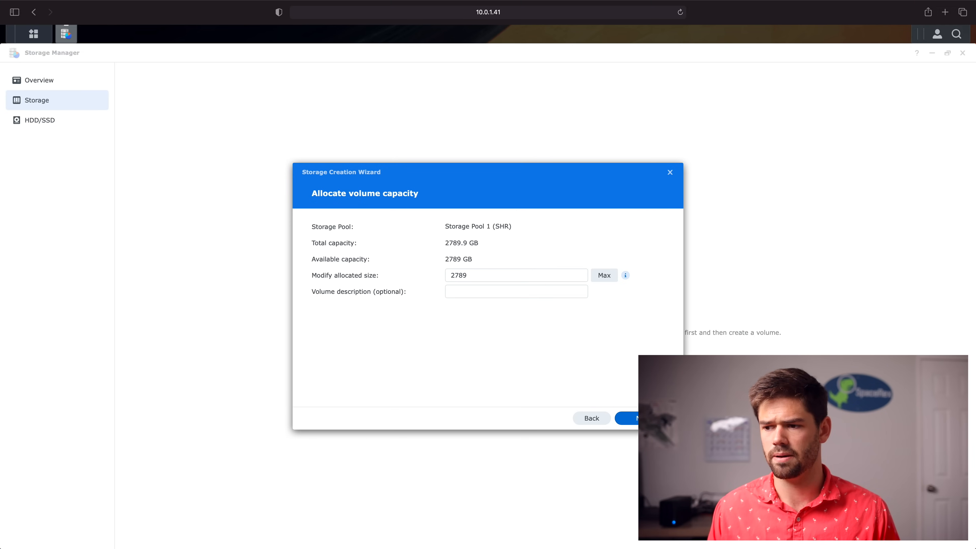
pyautogui.click(634, 418)
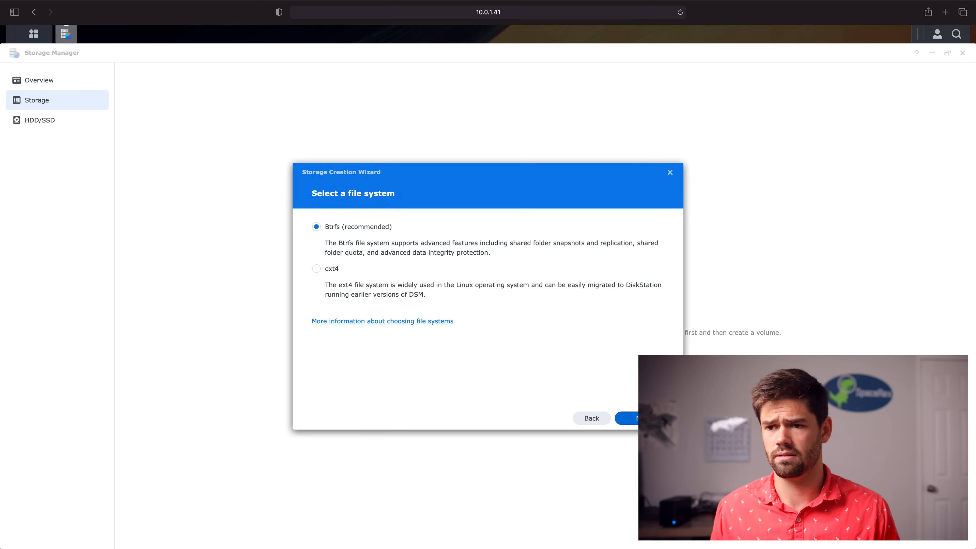
pyautogui.click(626, 418)
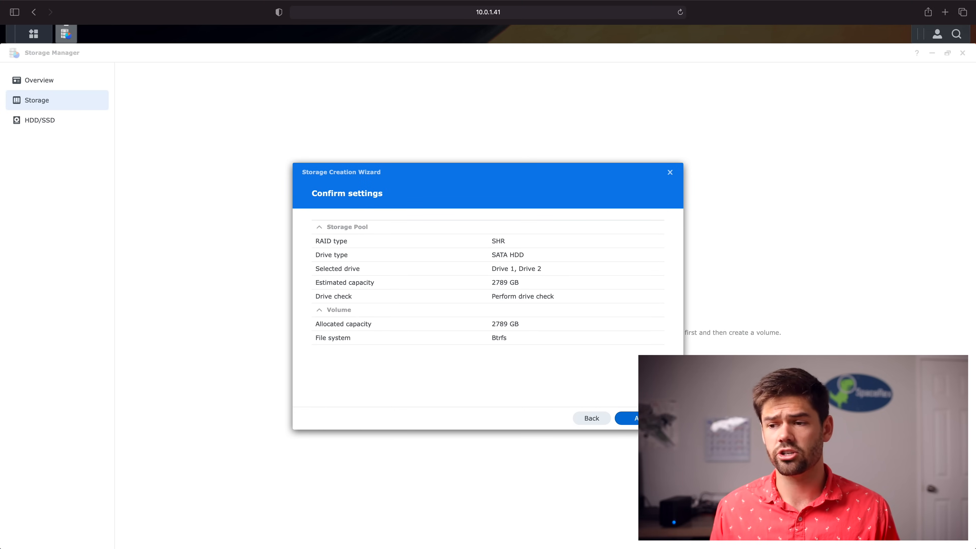
# Apply the SHR settings and accept erasing both drives to build Storage Pool 1 with Volume 1
pyautogui.click(626, 418)
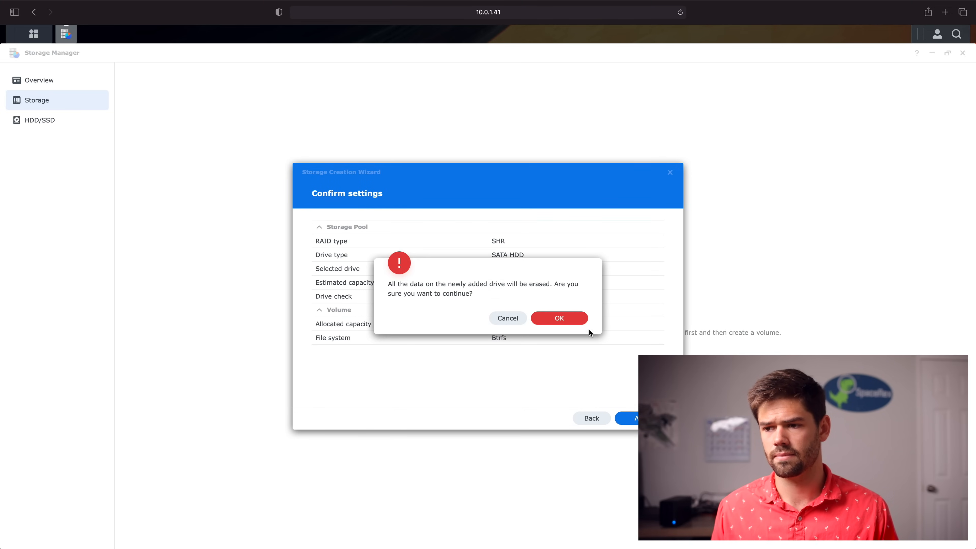
pyautogui.click(573, 319)
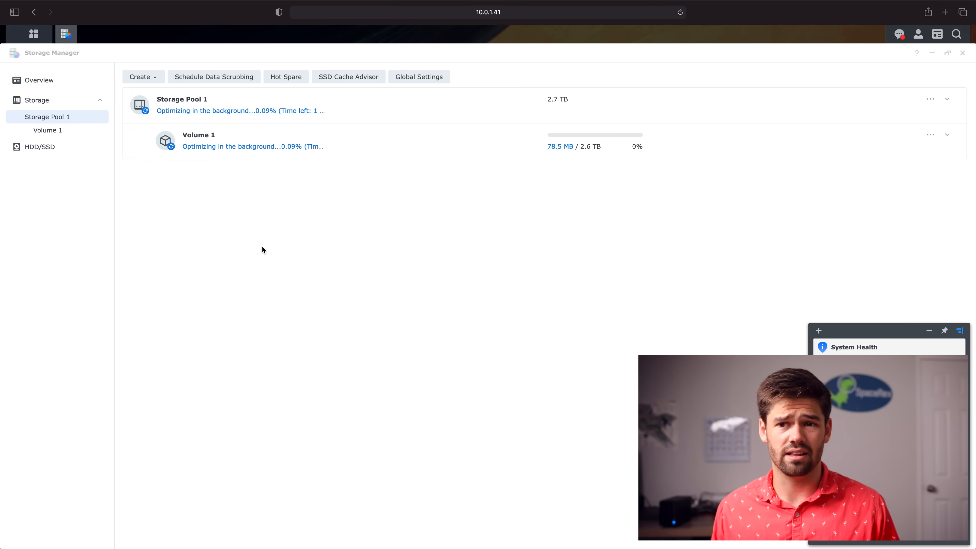
pyautogui.click(229, 81)
# Enable the data scrubbing schedule for Storage Pool 1, repeating every three months
pyautogui.click(409, 222)
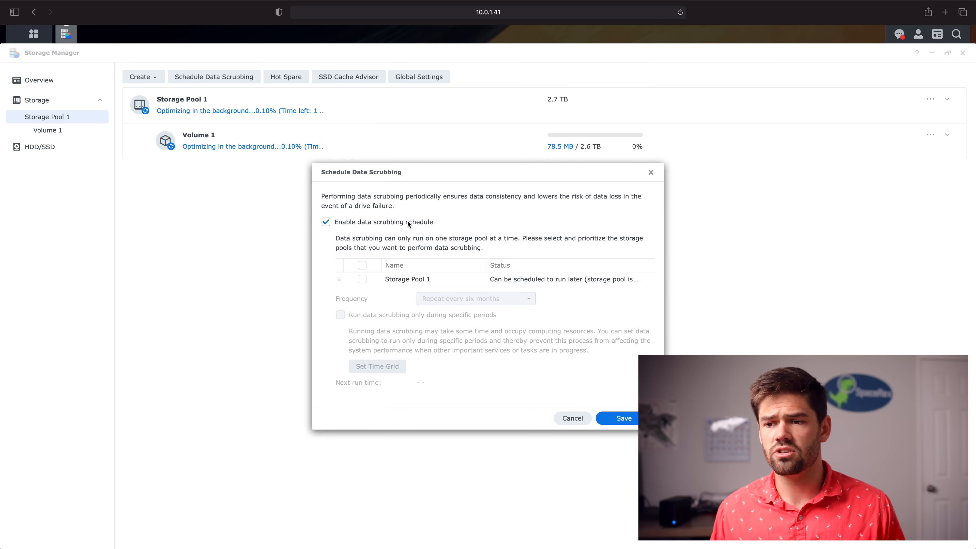
pyautogui.click(362, 279)
pyautogui.click(462, 302)
pyautogui.click(468, 329)
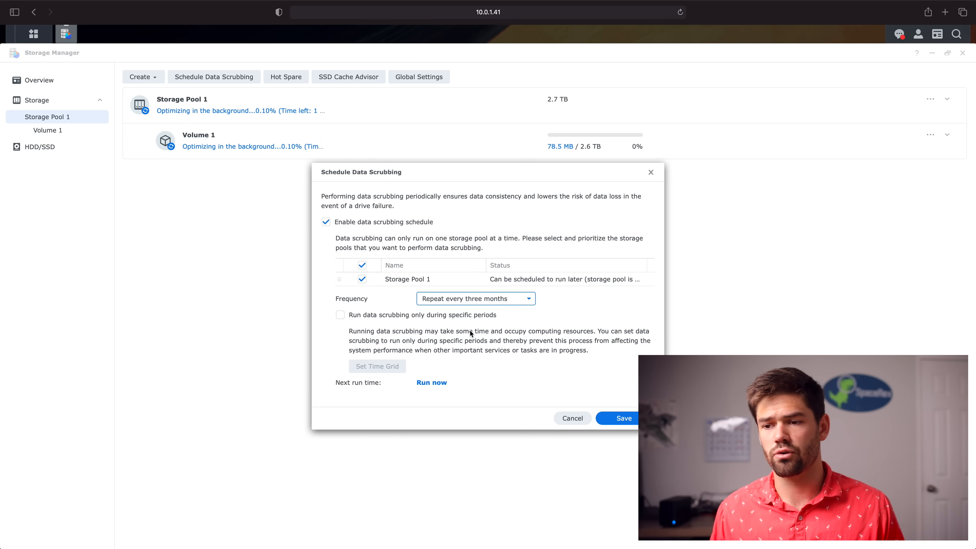
# Try pausing Monday–Friday in the time grid, discard it, and save the schedule
pyautogui.click(375, 317)
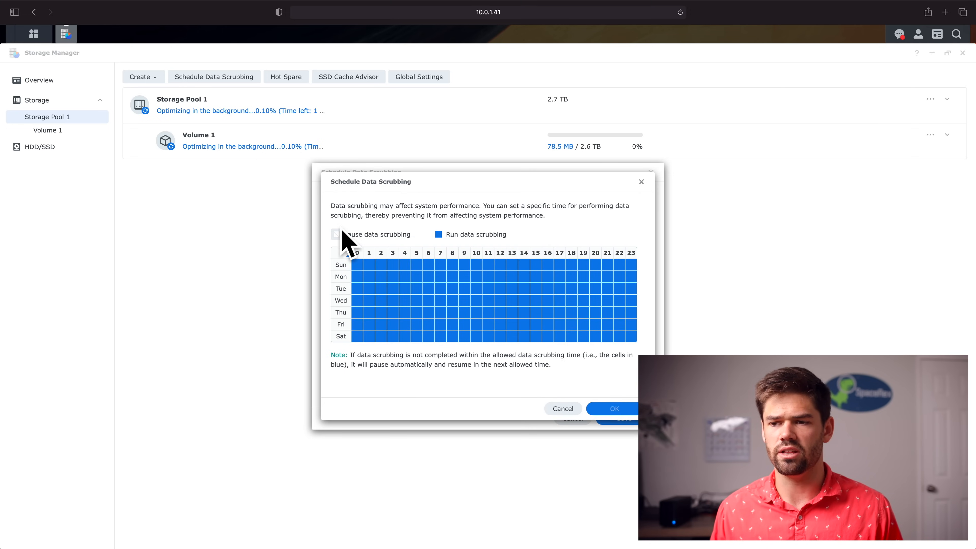
pyautogui.click(335, 234)
pyautogui.moveTo(341, 278); pyautogui.dragTo(341, 324)
pyautogui.click(340, 324)
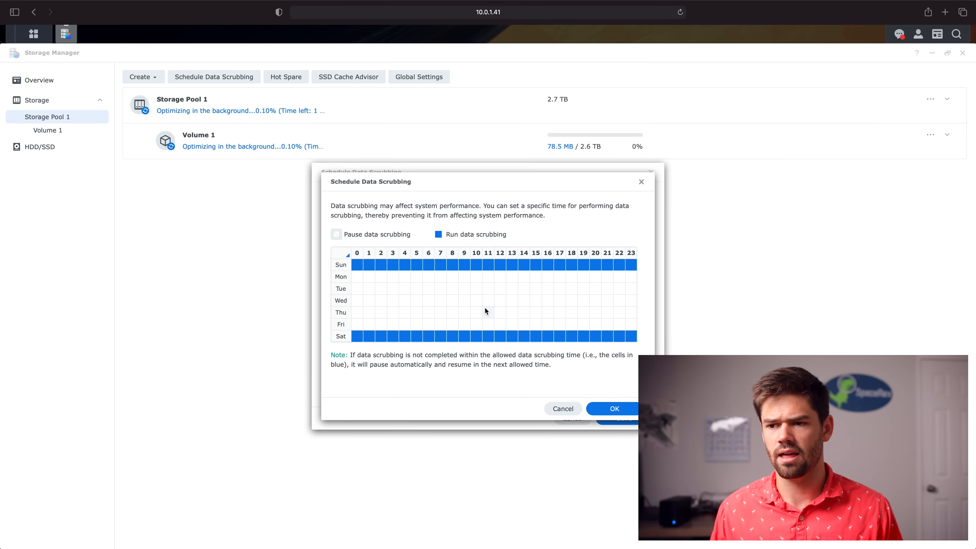
pyautogui.click(563, 409)
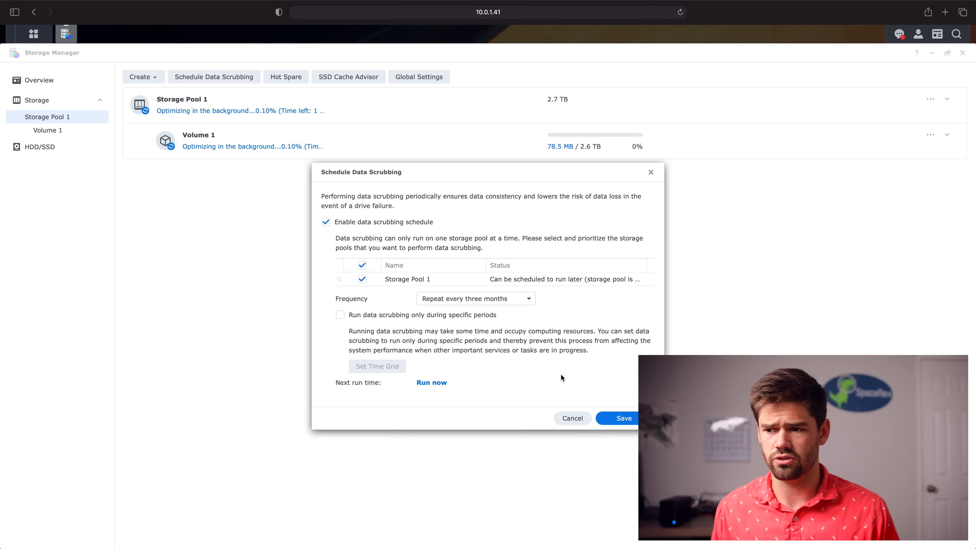
pyautogui.click(621, 423)
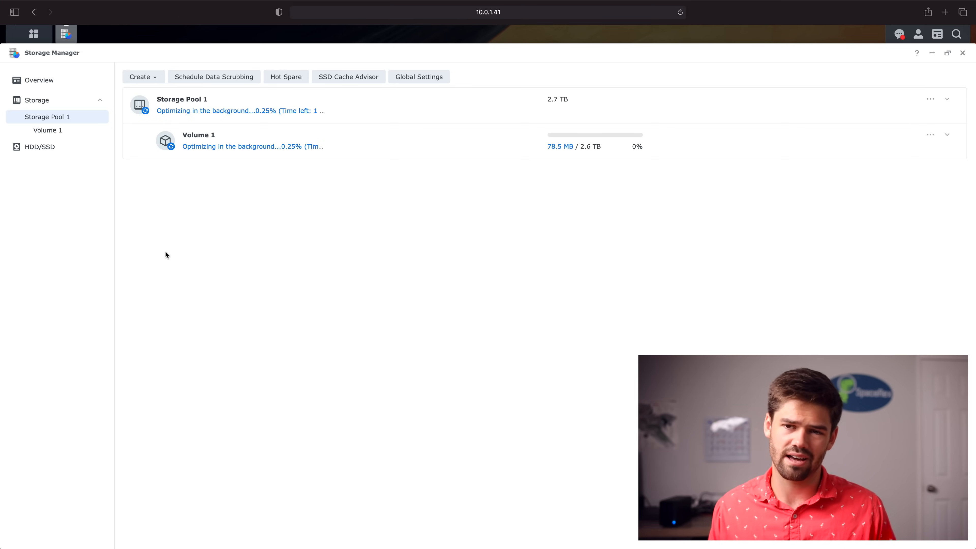
# Dismiss the Create menu without choosing anything and close Storage Manager
pyautogui.click(154, 77)
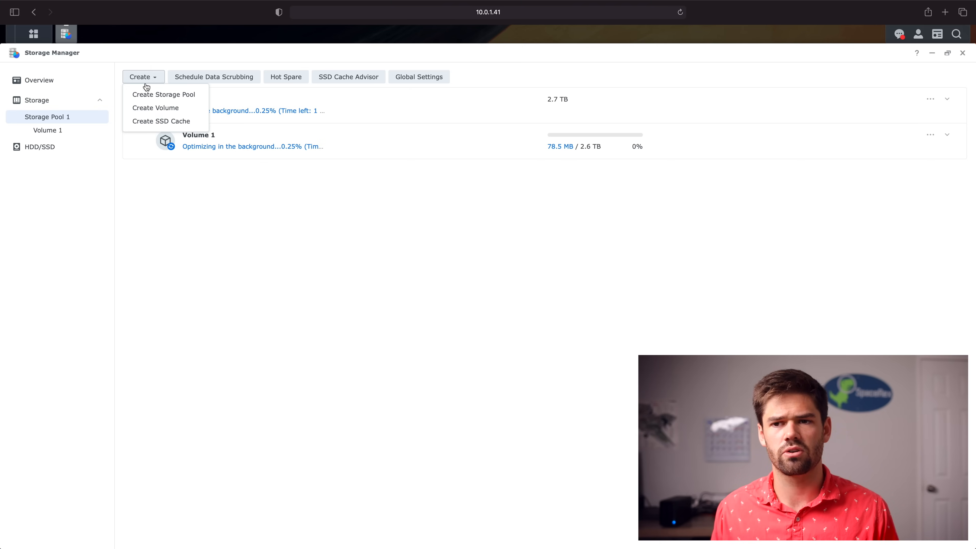
pyautogui.click(193, 199)
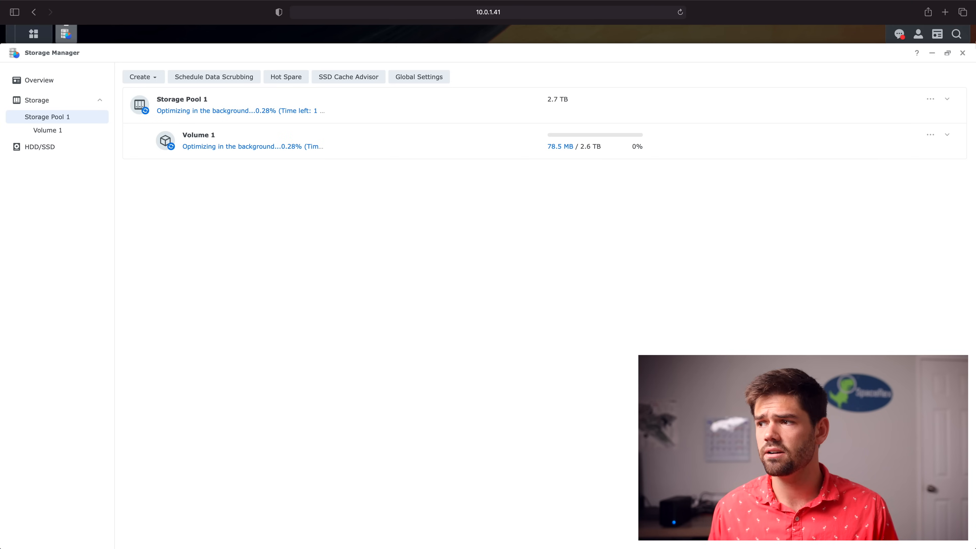
pyautogui.click(962, 53)
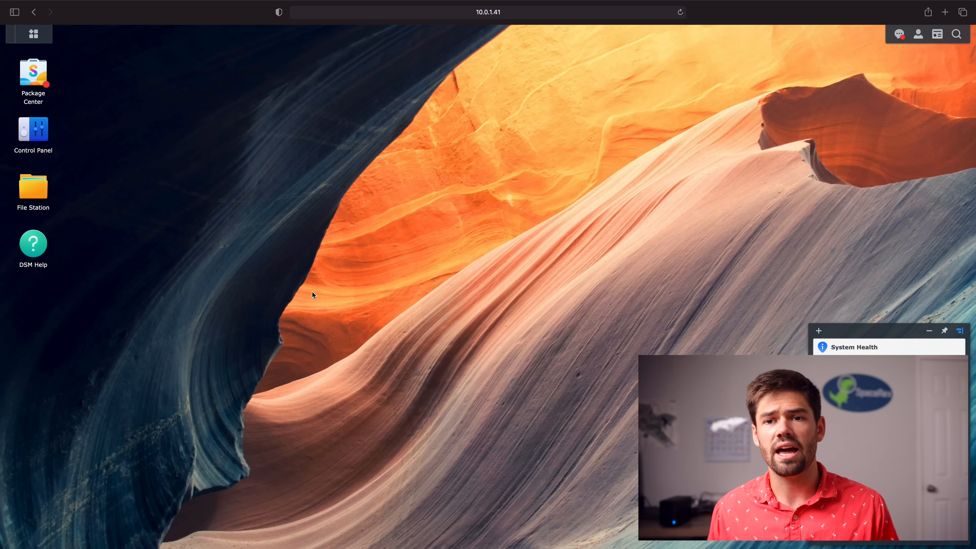
# Accept the Package Center terms of service and install exFAT Access
pyautogui.click(35, 83)
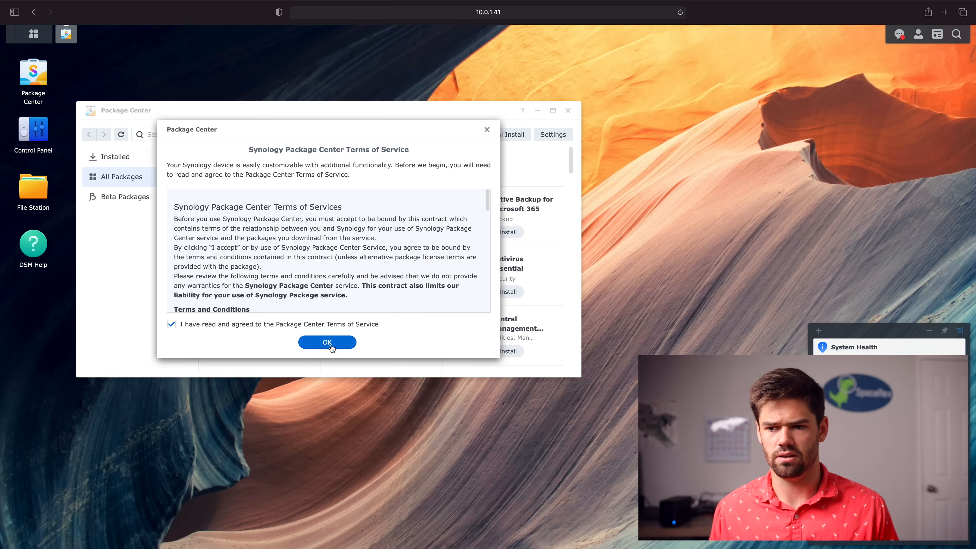
pyautogui.click(303, 347)
pyautogui.scroll(-2, 320, 266)
pyautogui.scroll(-5, 320, 266)
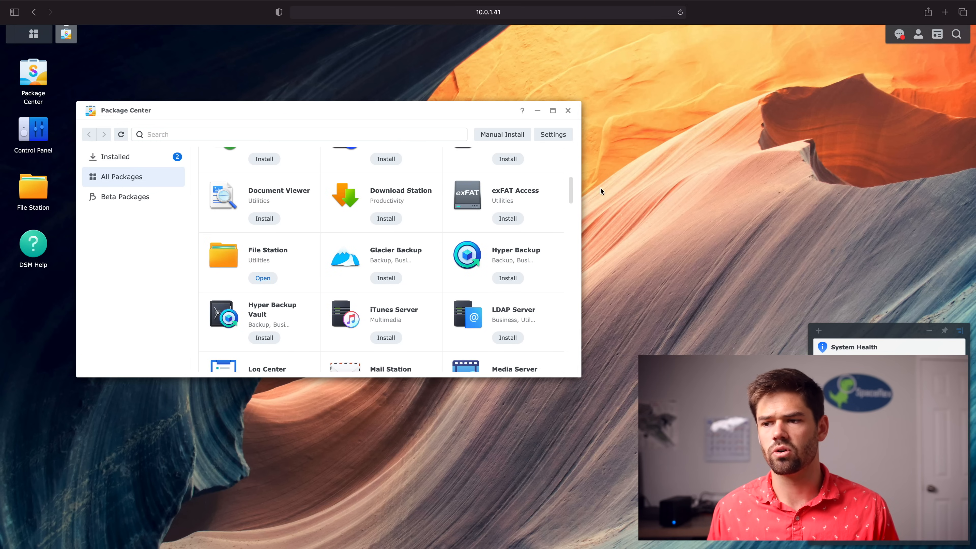
pyautogui.click(507, 219)
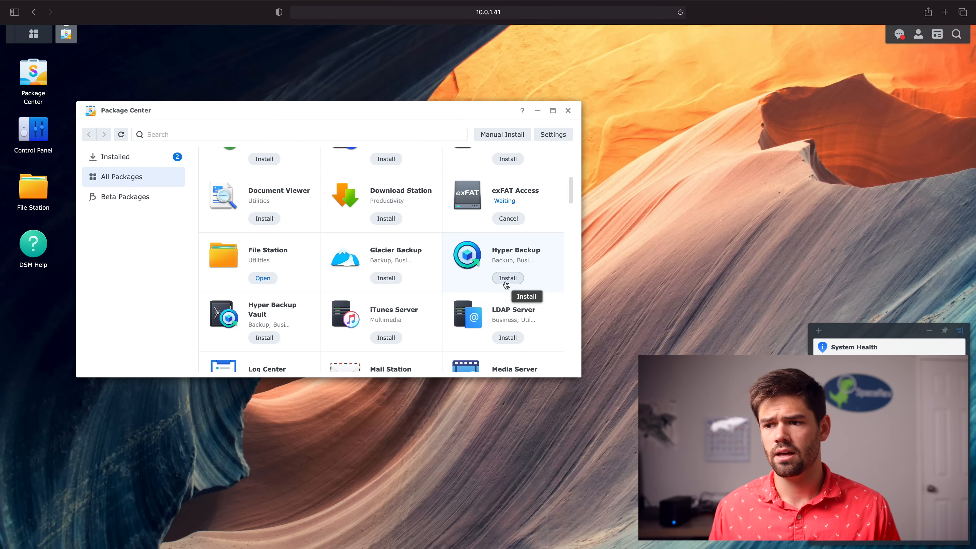
# Install Snapshot Replication and close Package Center
pyautogui.scroll(-1, 454, 295)
pyautogui.scroll(-2, 453, 296)
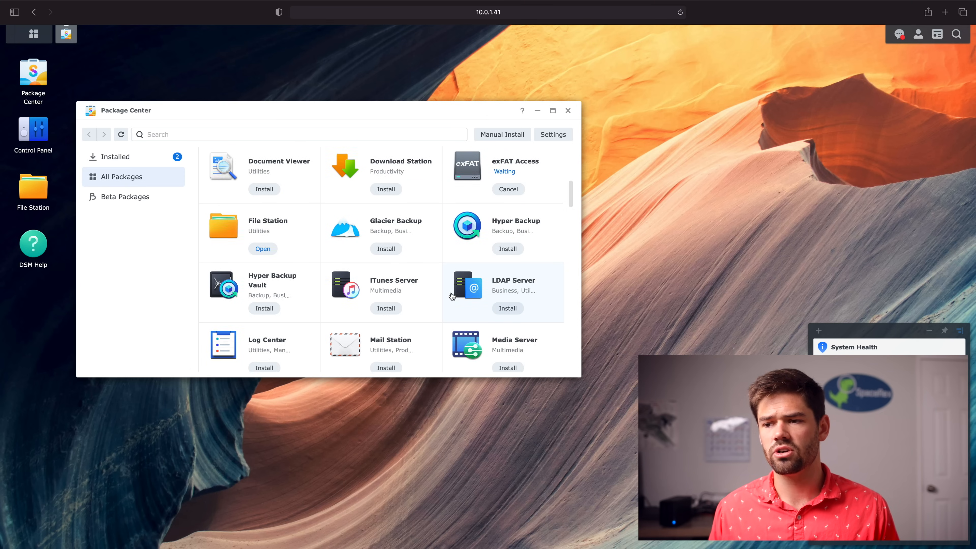
pyautogui.scroll(-8, 451, 296)
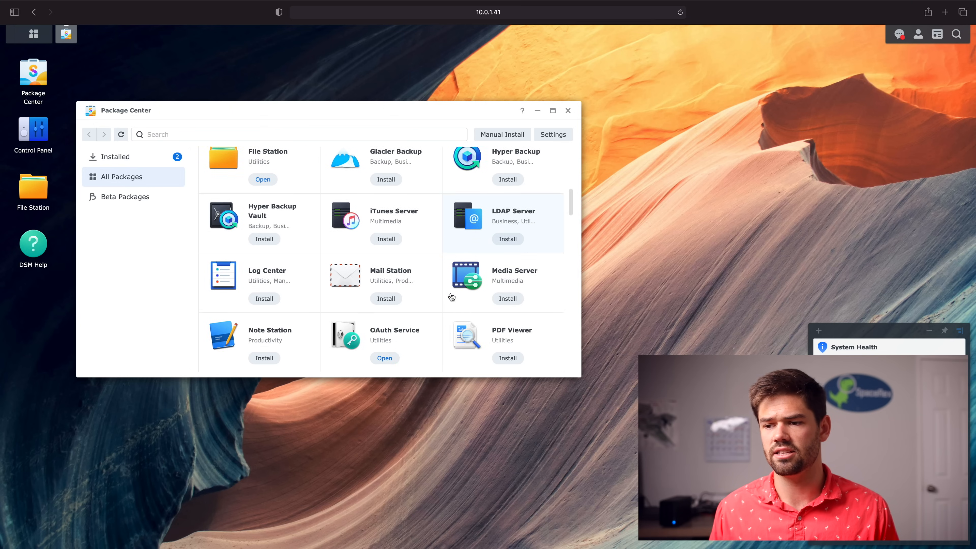
pyautogui.scroll(-8, 451, 298)
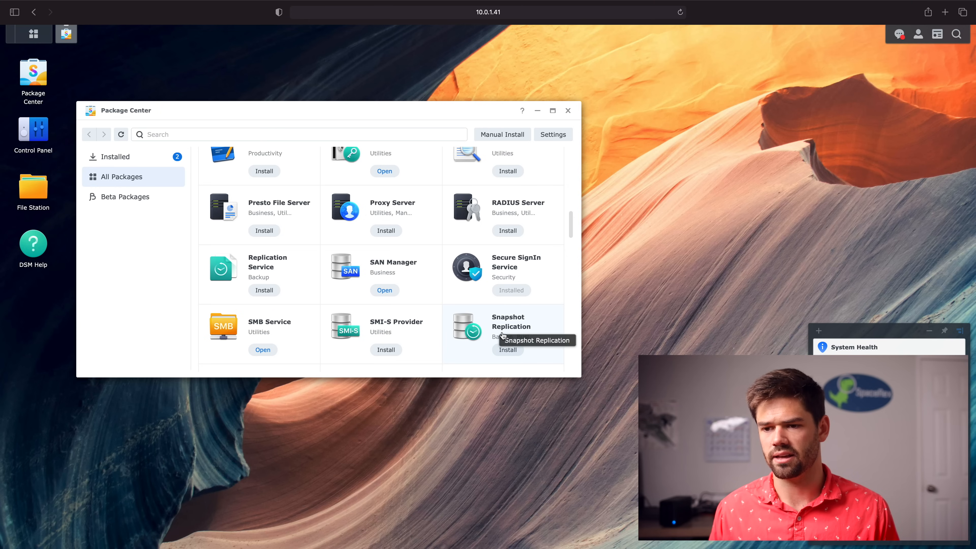
pyautogui.click(508, 350)
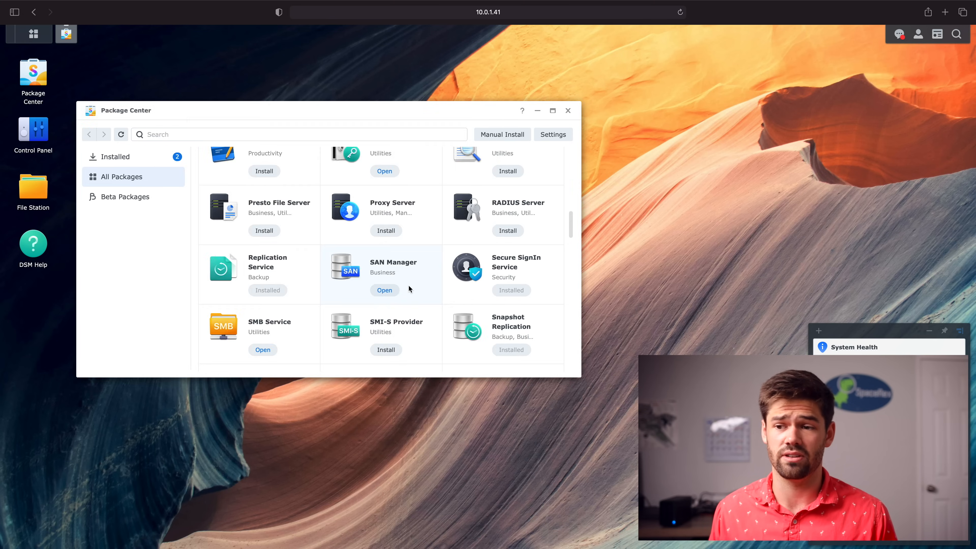
pyautogui.scroll(3, 398, 290)
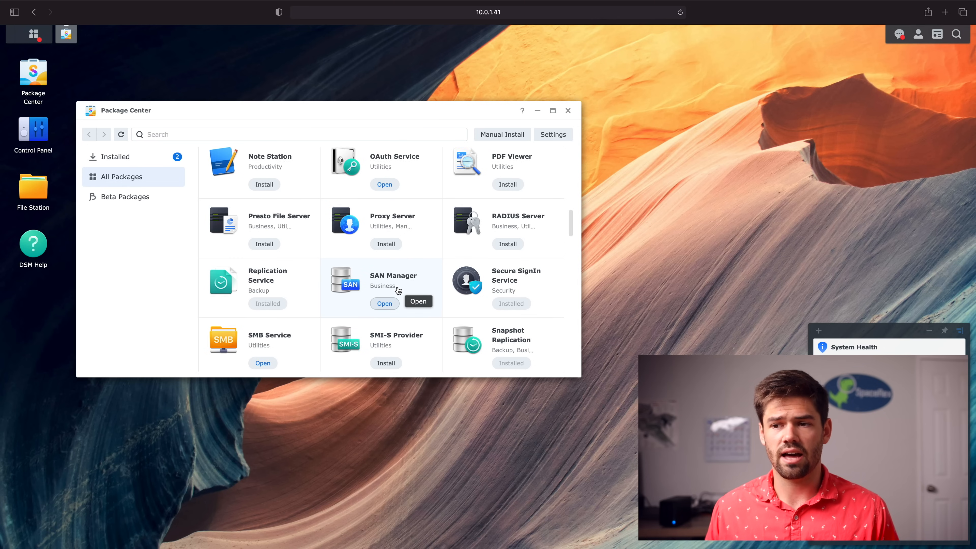
pyautogui.scroll(5, 398, 289)
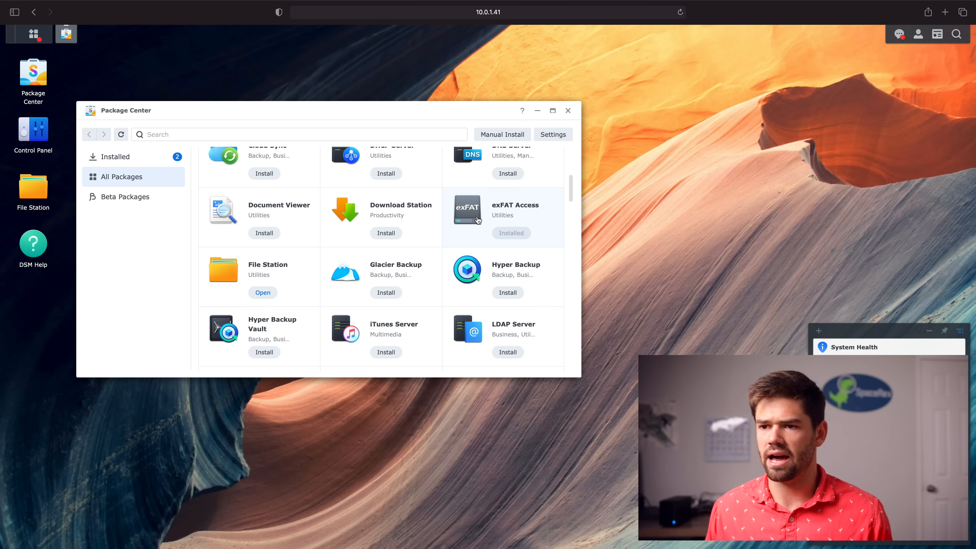
pyautogui.scroll(5, 477, 220)
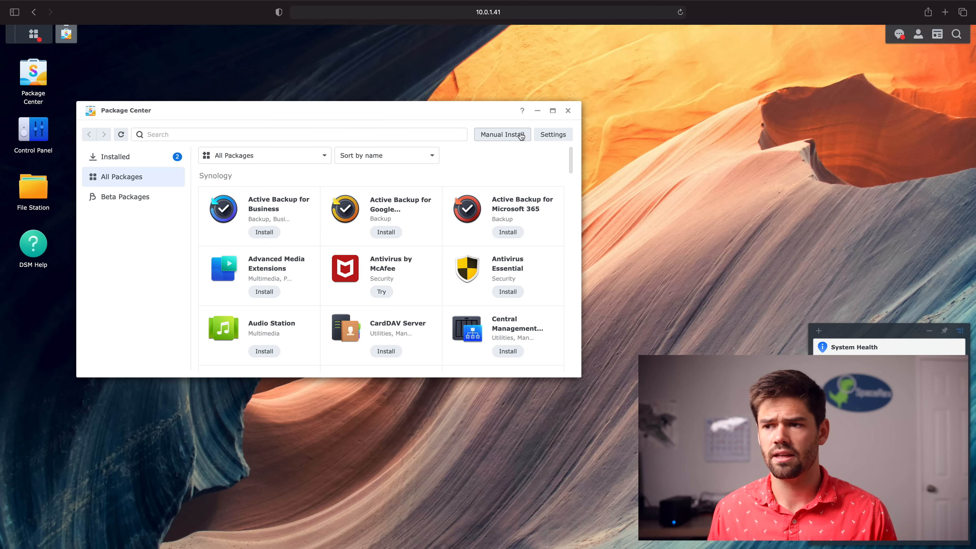
pyautogui.click(568, 111)
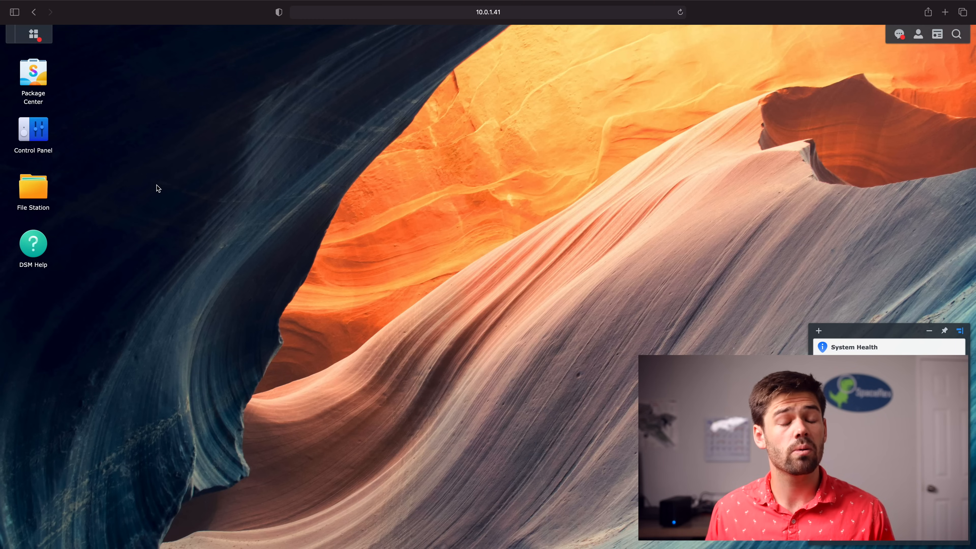
pyautogui.click(31, 133)
# Go to Control Panel's Shared Folder page, which shows no shared folders yet
pyautogui.click(42, 119)
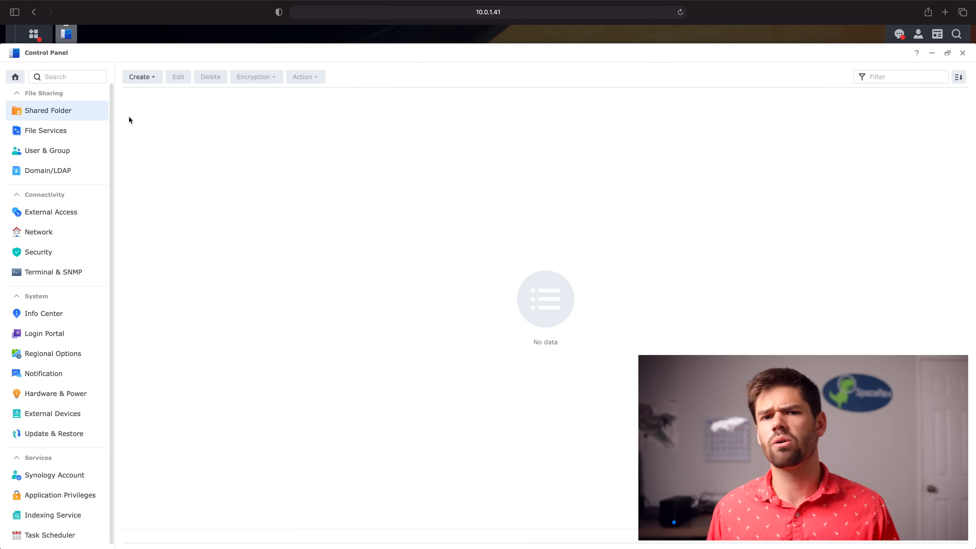
pyautogui.click(148, 83)
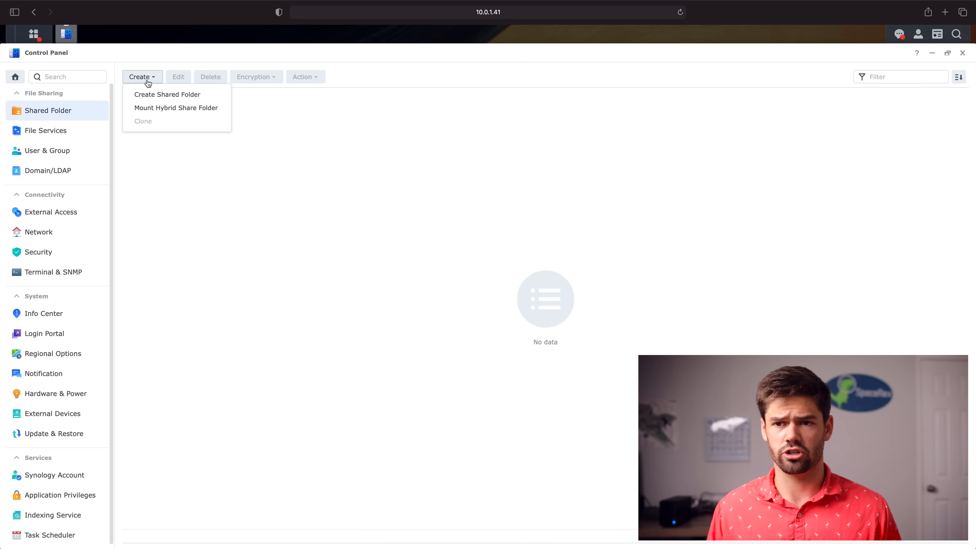
# Start a new shared folder named 'Family' and skip encryption
pyautogui.click(170, 100)
pyautogui.click(467, 219)
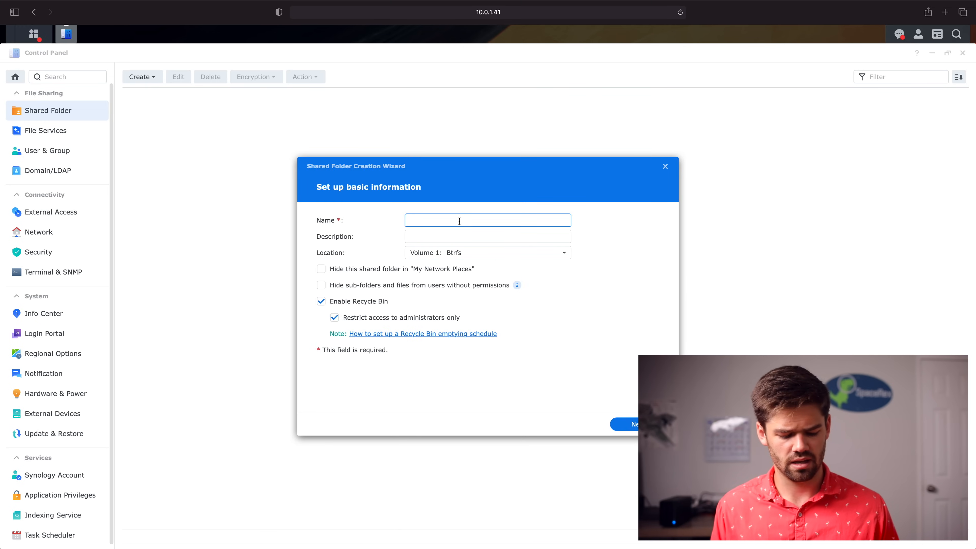
pyautogui.write('Family')
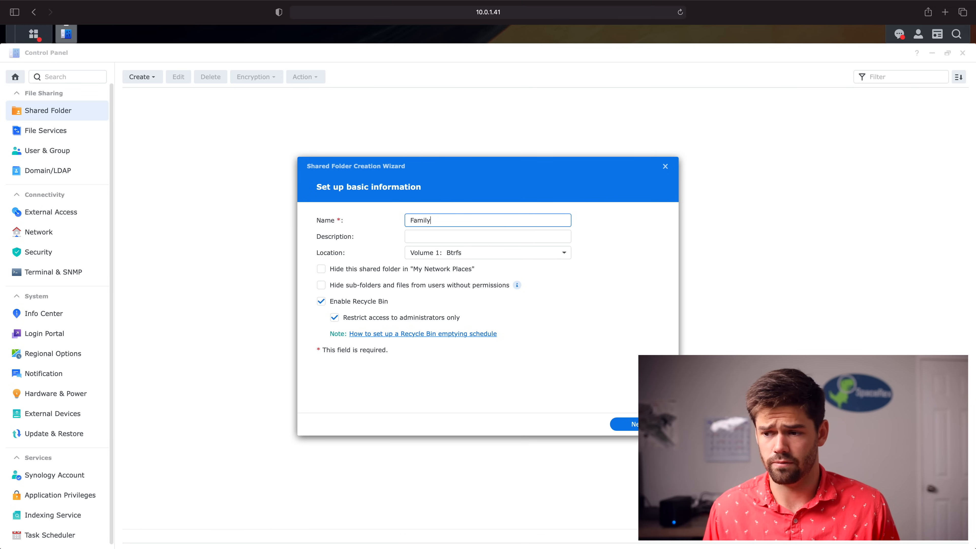
pyautogui.click(631, 426)
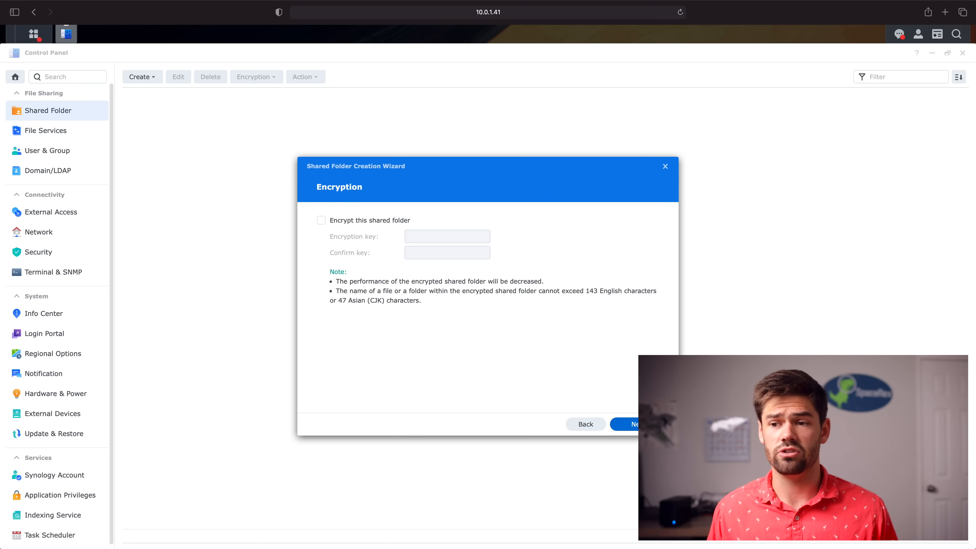
pyautogui.click(632, 424)
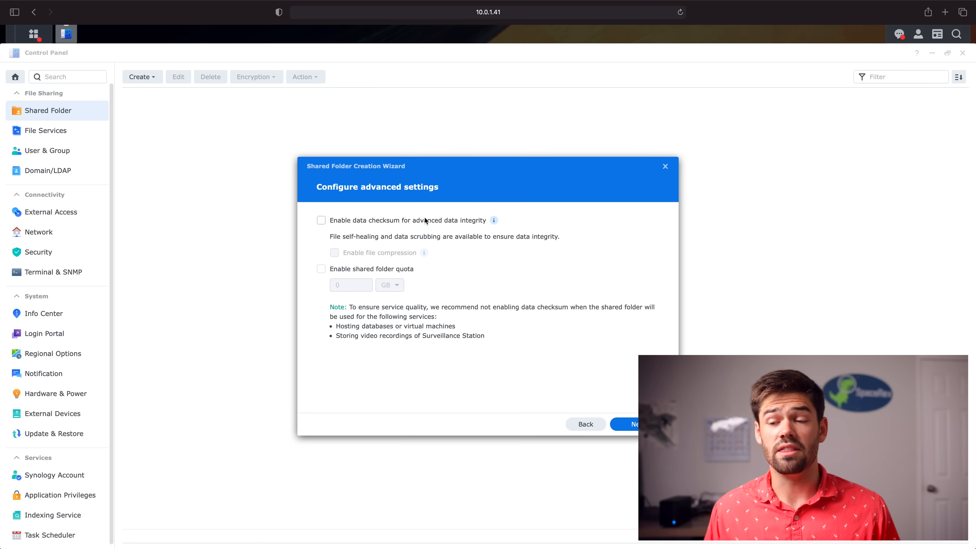
# Enable data checksum, finish creating Family with default permissions, and bring up the main menu
pyautogui.click(349, 222)
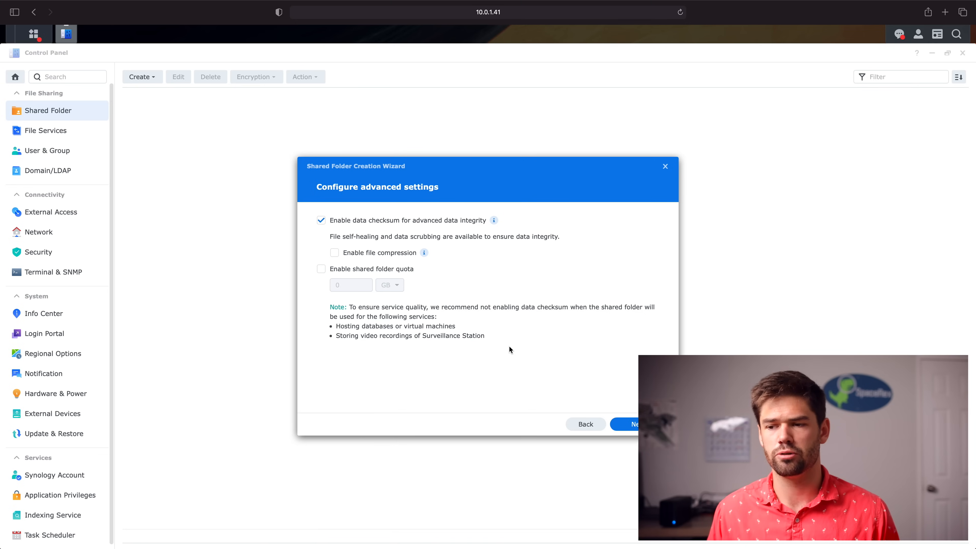
pyautogui.click(632, 424)
pyautogui.click(632, 424)
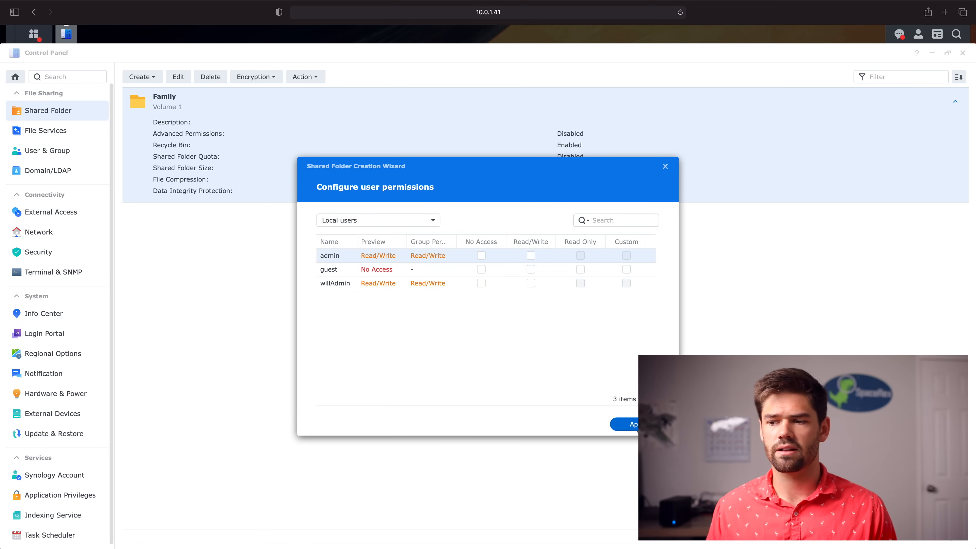
pyautogui.click(632, 425)
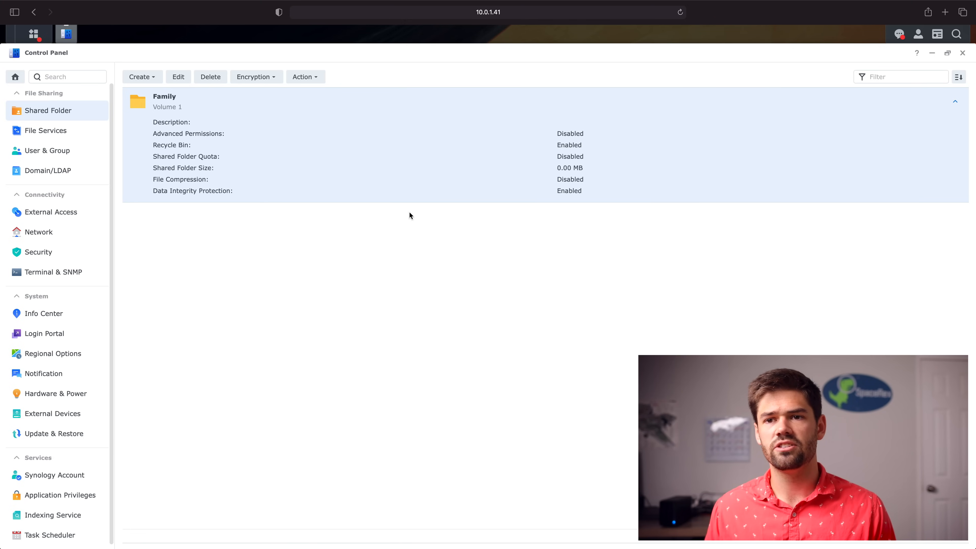
pyautogui.click(33, 38)
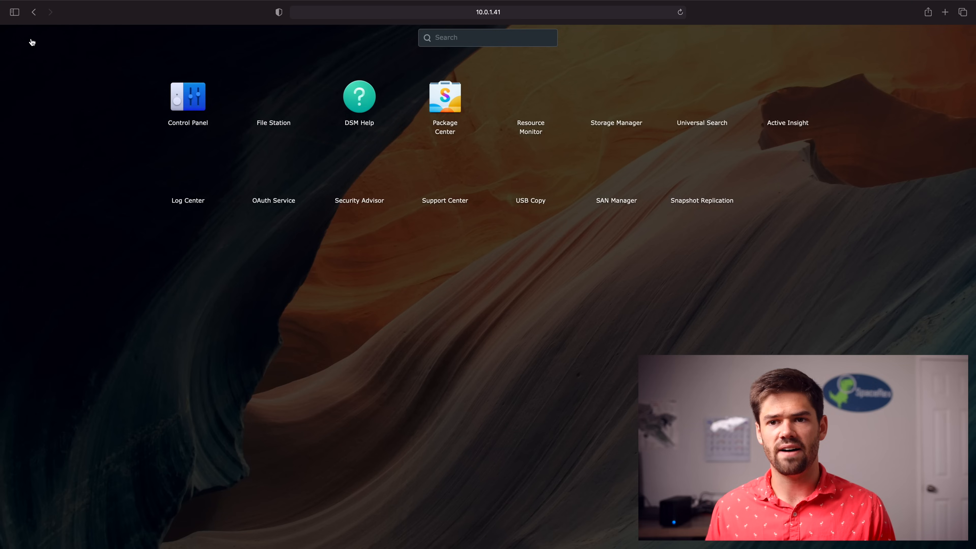
# Check the Family share in File Station, close it, and go to Task Scheduler
pyautogui.click(283, 104)
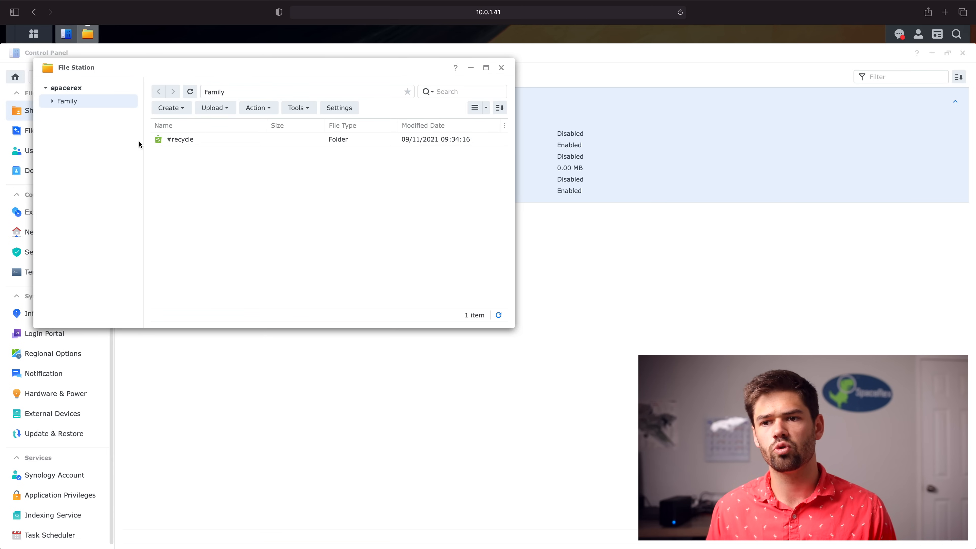
pyautogui.click(501, 69)
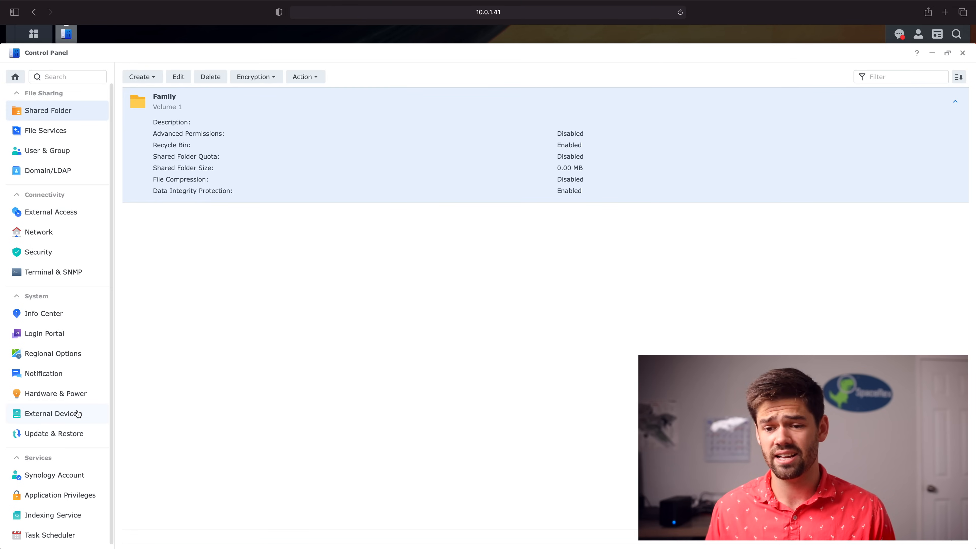
pyautogui.scroll(-1, 77, 413)
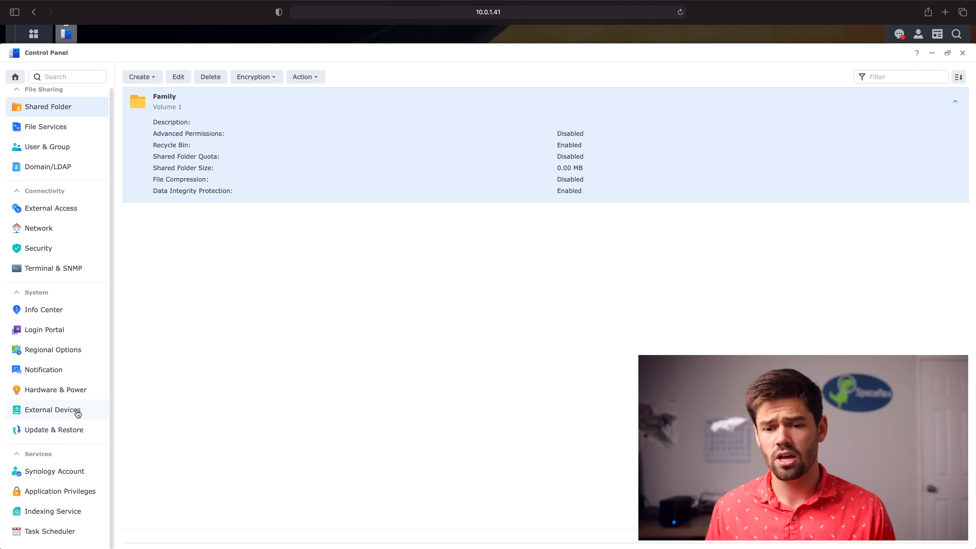
pyautogui.click(73, 532)
pyautogui.click(152, 81)
# Add a Recycle Bin task 'Empty Recycling' keeping deleted files 7 days, without enabling bins everywhere
pyautogui.moveTo(158, 94)
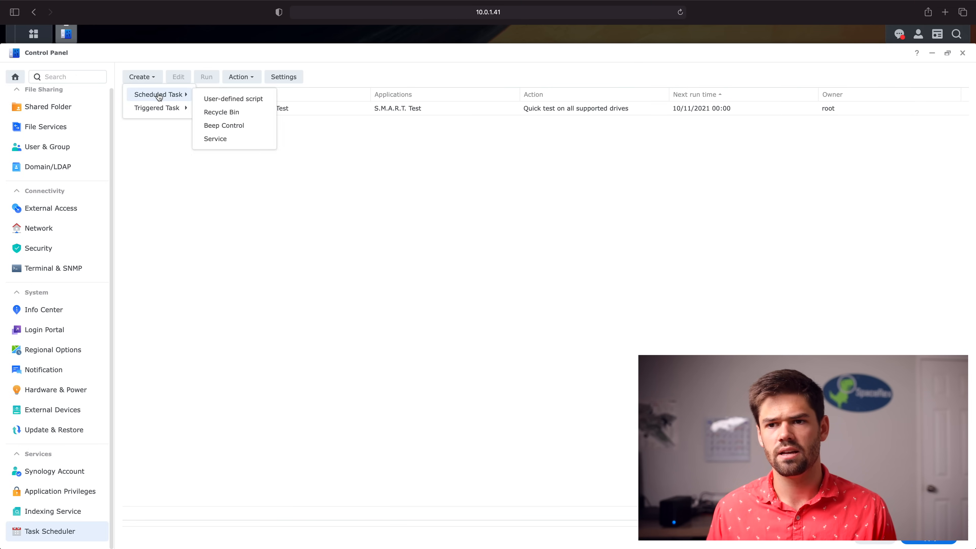
pyautogui.click(228, 113)
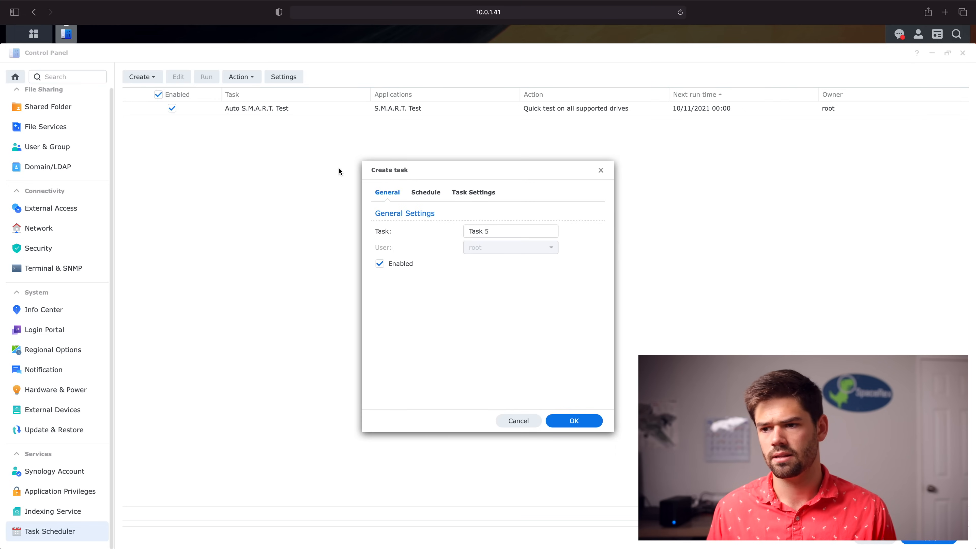
pyautogui.moveTo(499, 227); pyautogui.dragTo(345, 213)
pyautogui.write('Empty Recycling')
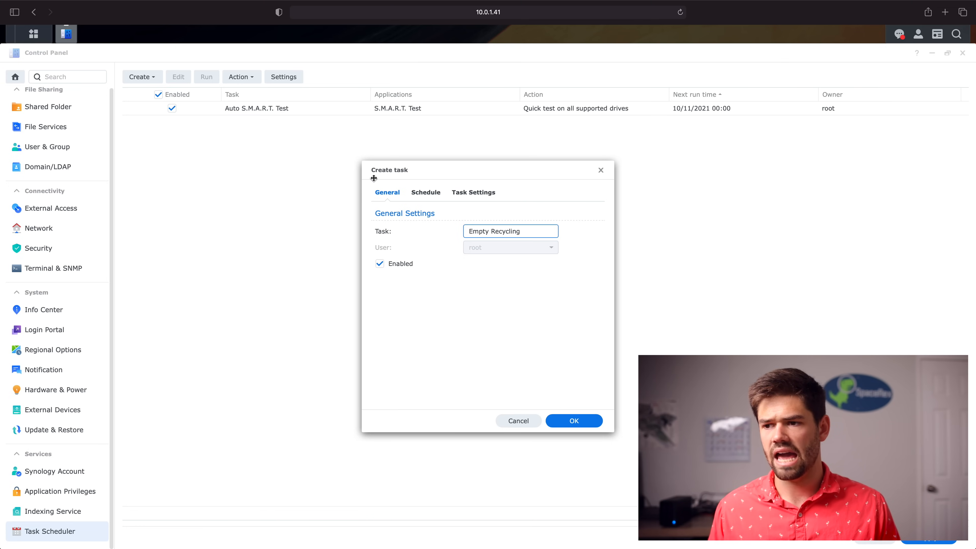
pyautogui.click(429, 195)
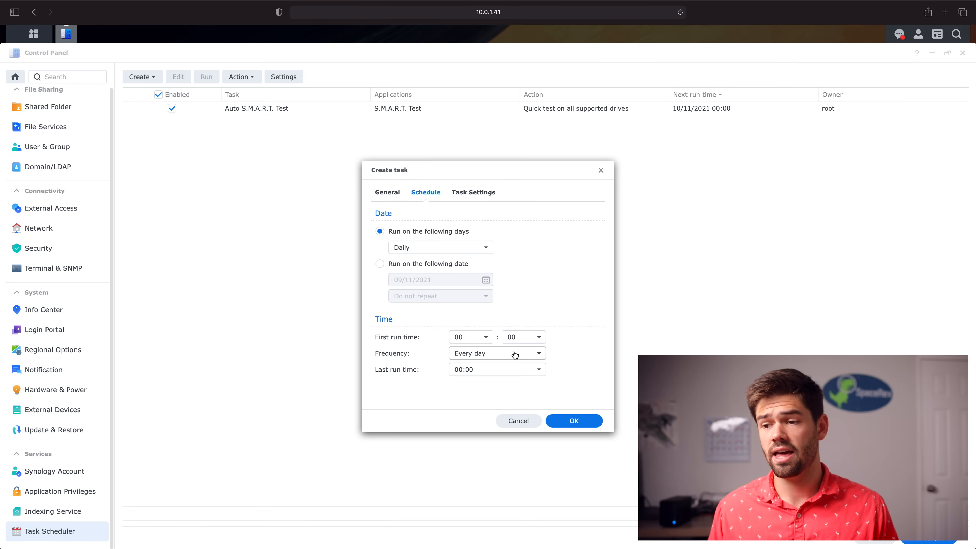
pyautogui.click(486, 196)
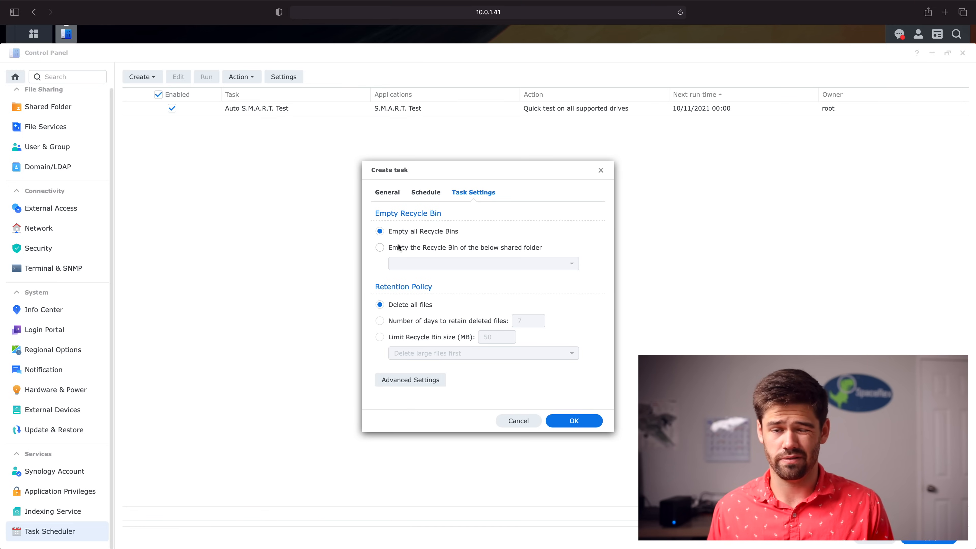
pyautogui.click(449, 321)
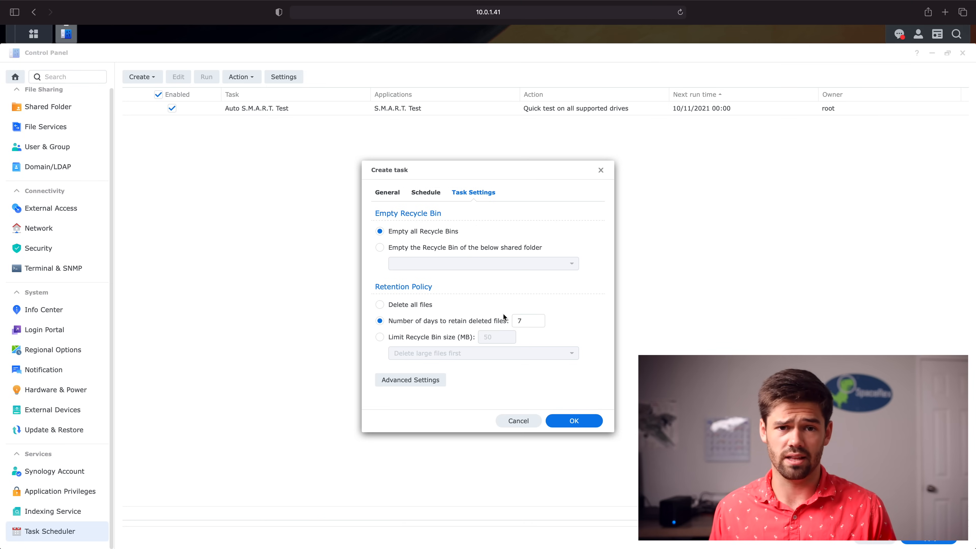
pyautogui.click(574, 420)
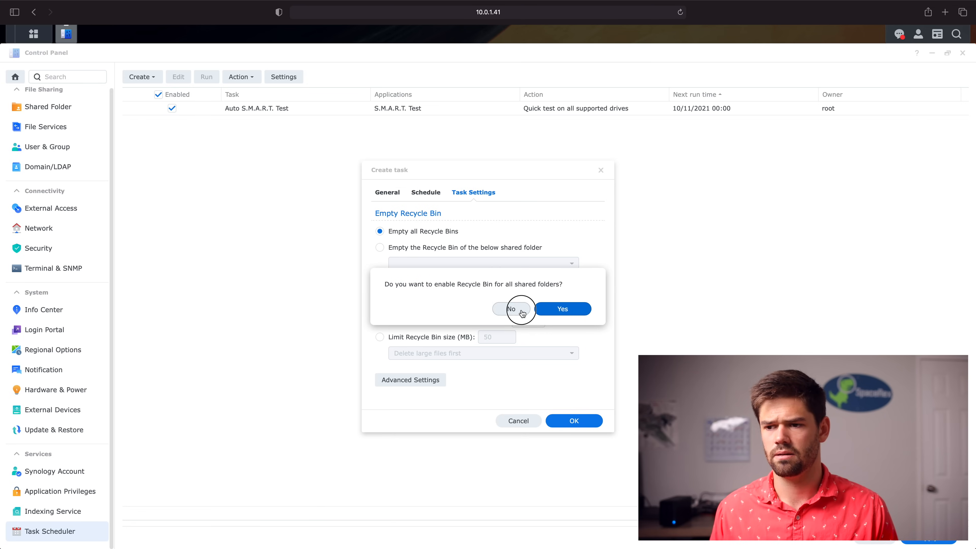
pyautogui.click(511, 308)
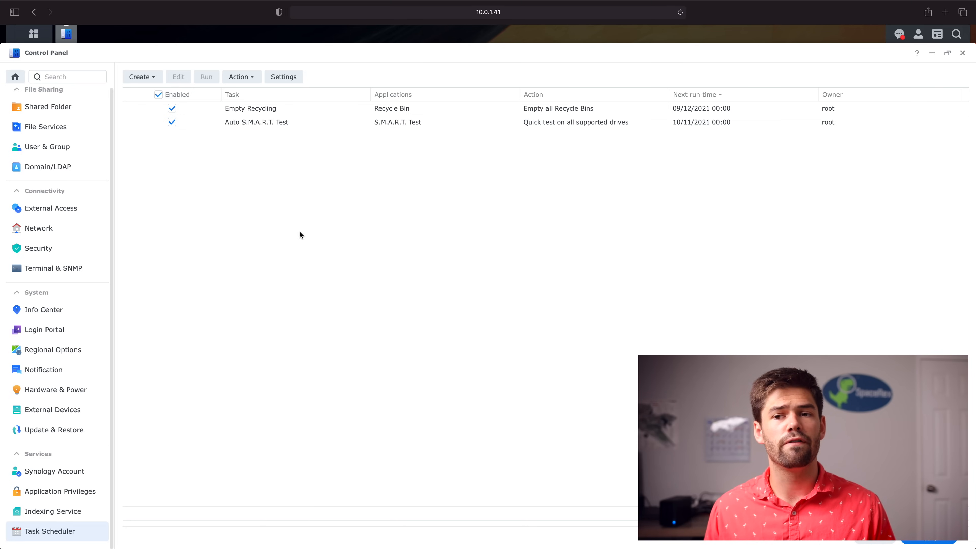
# Start a new group named 'Family' in User & Group, adding no members
pyautogui.click(67, 154)
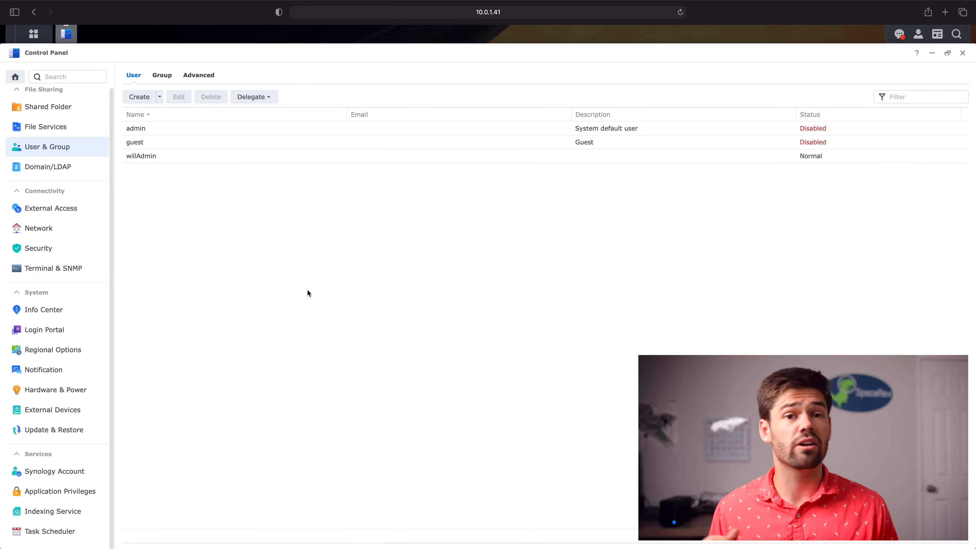
pyautogui.click(162, 75)
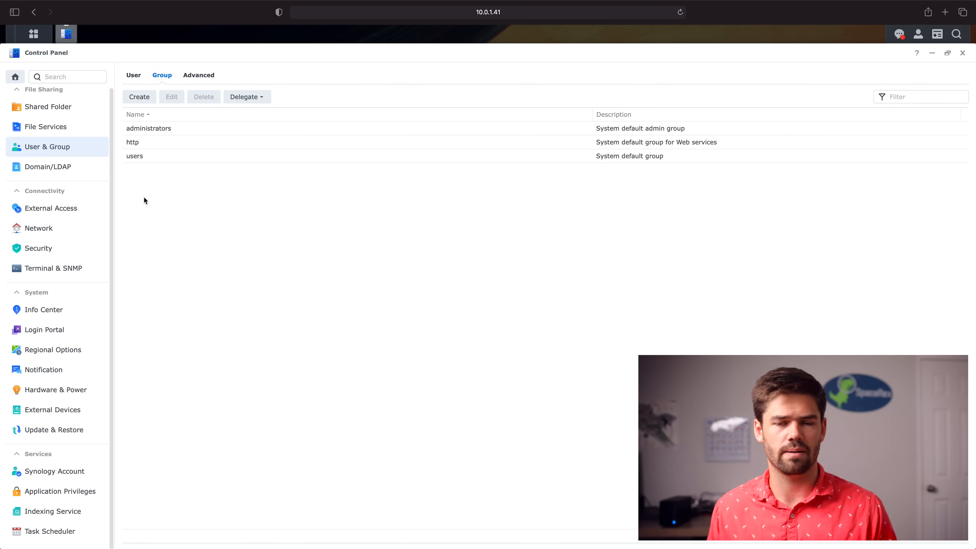
pyautogui.click(148, 100)
pyautogui.write('Family')
pyautogui.click(599, 403)
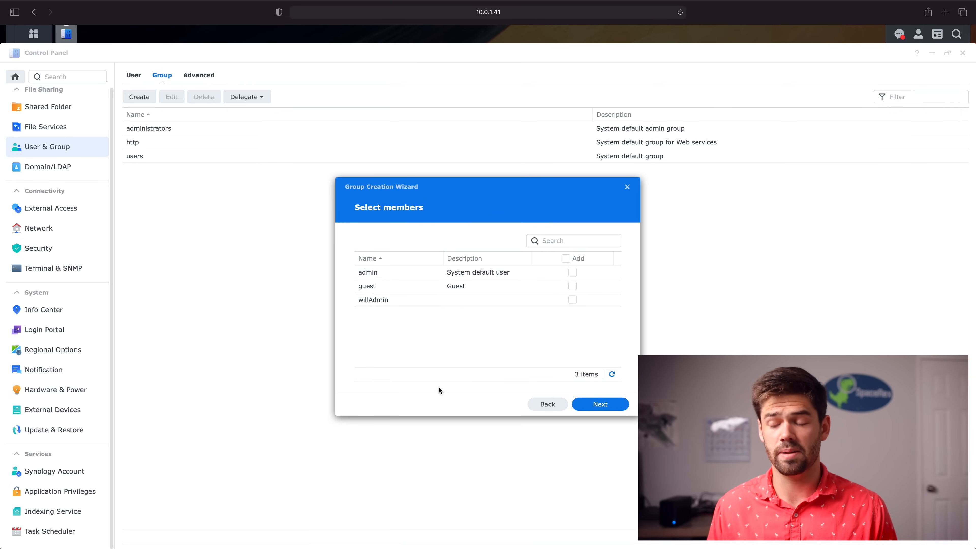
pyautogui.click(599, 404)
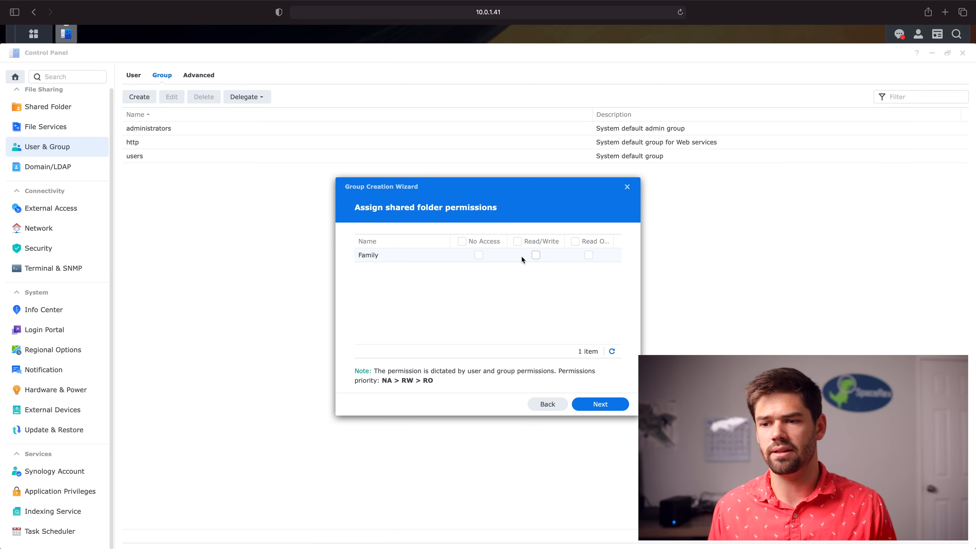
# Give the group Read/Write on the Family share and finish with no quota or speed limits
pyautogui.click(535, 255)
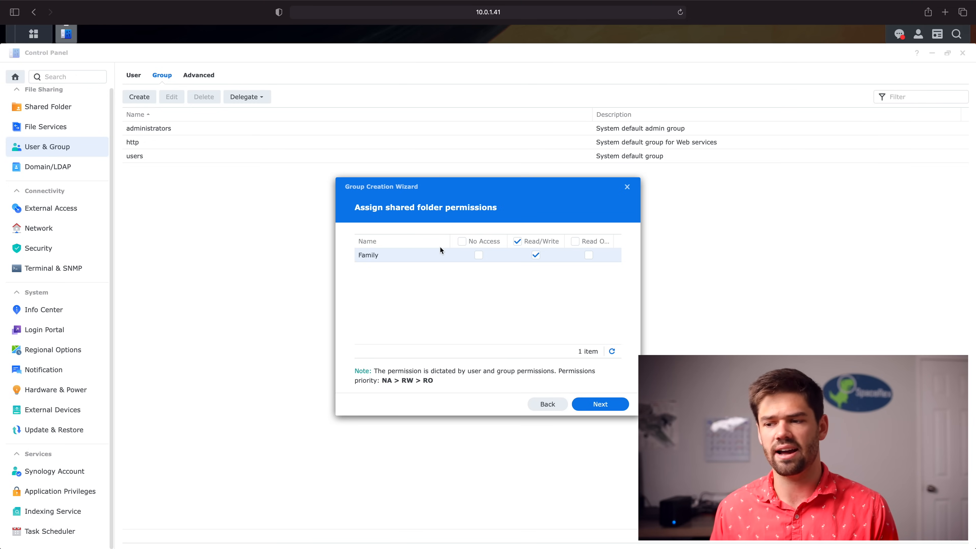
pyautogui.click(609, 406)
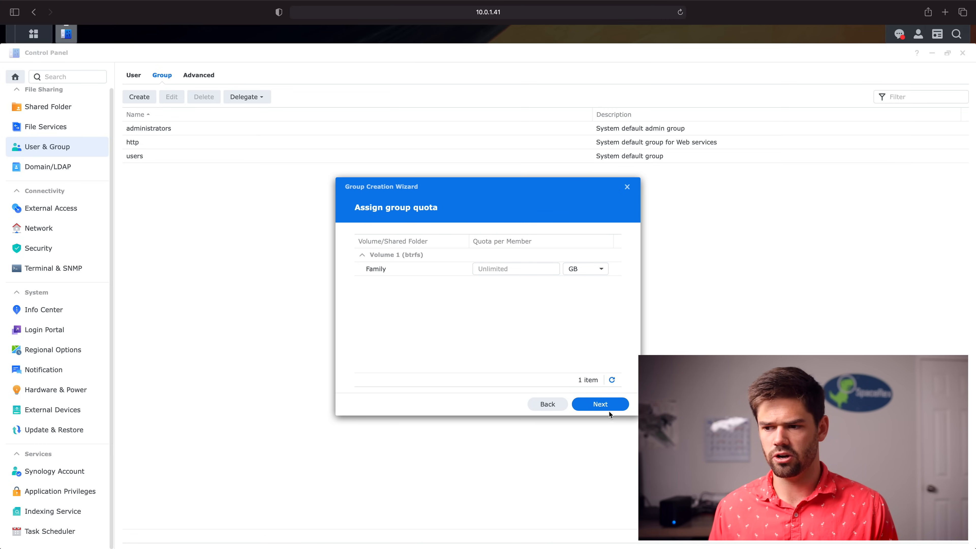
pyautogui.click(544, 269)
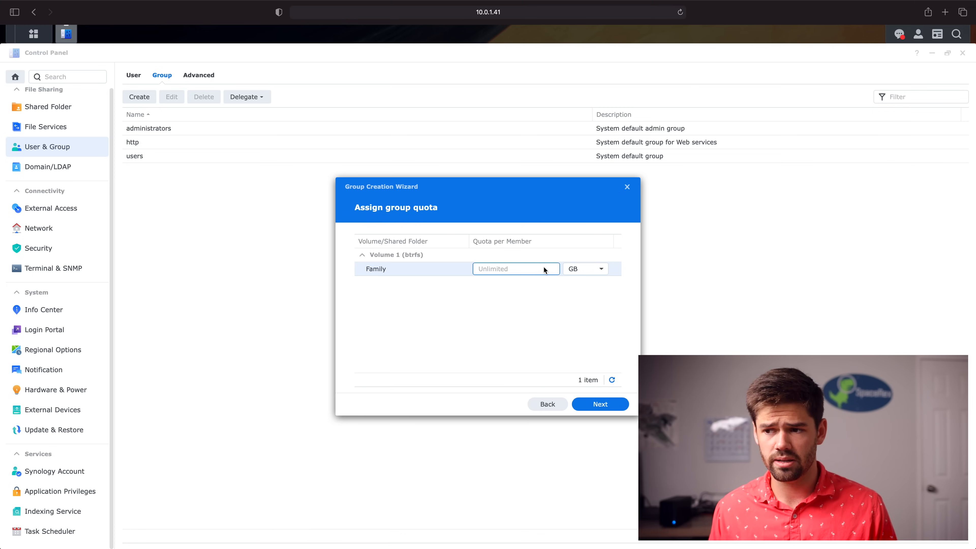
pyautogui.click(580, 406)
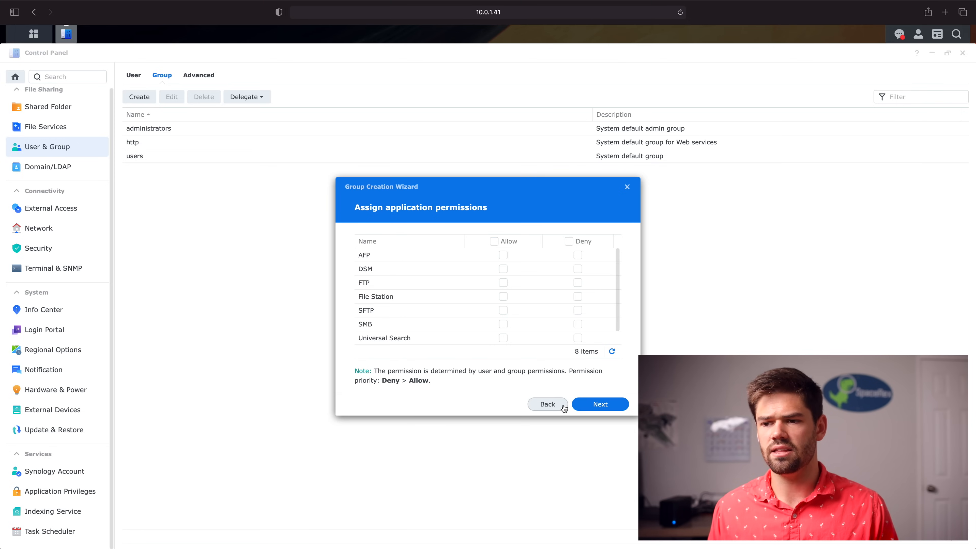
pyautogui.click(615, 406)
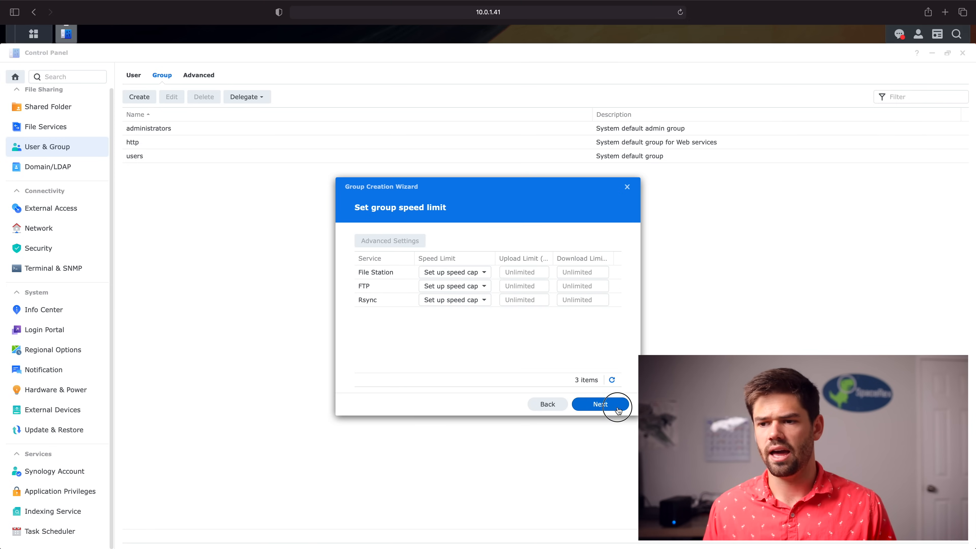
pyautogui.click(618, 410)
pyautogui.click(618, 410)
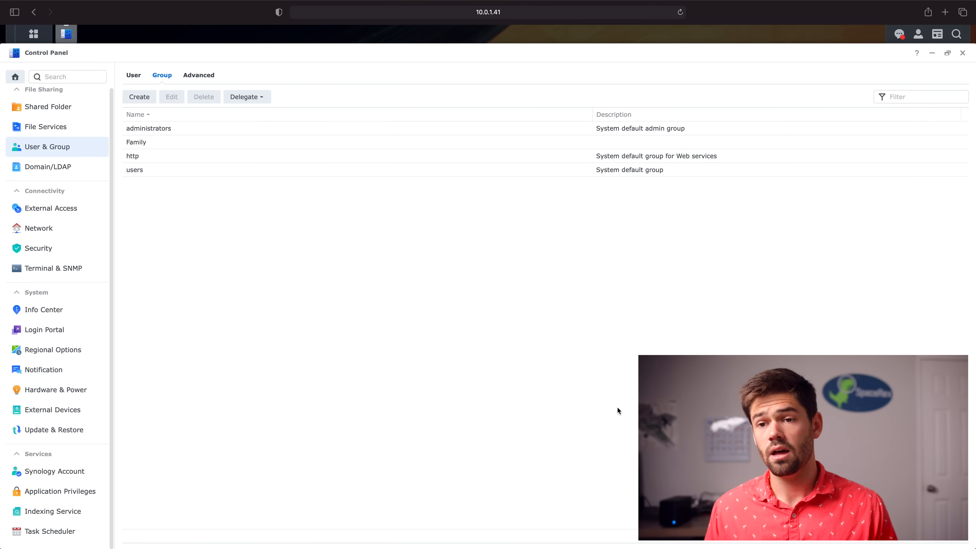
# Start a new user, entering the user's name and password twice
pyautogui.click(133, 76)
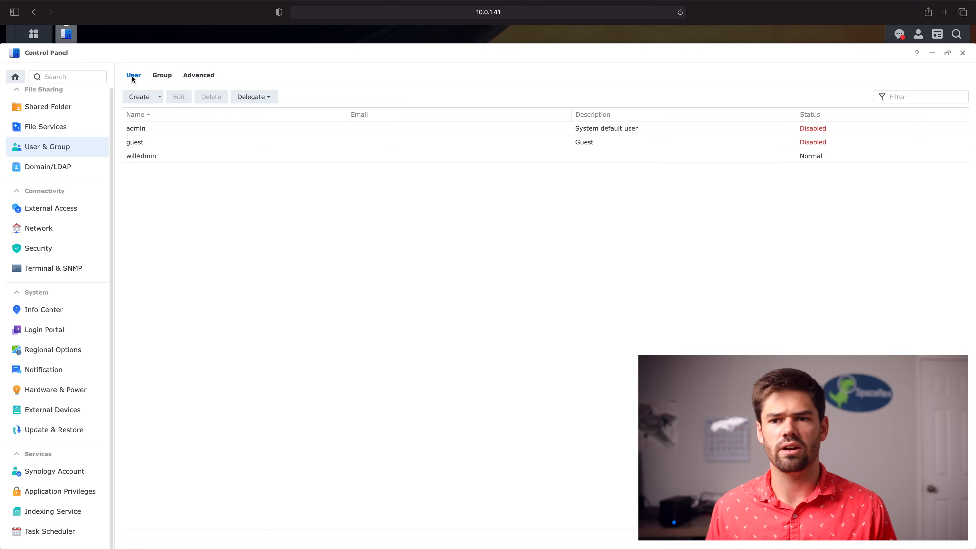
pyautogui.click(149, 99)
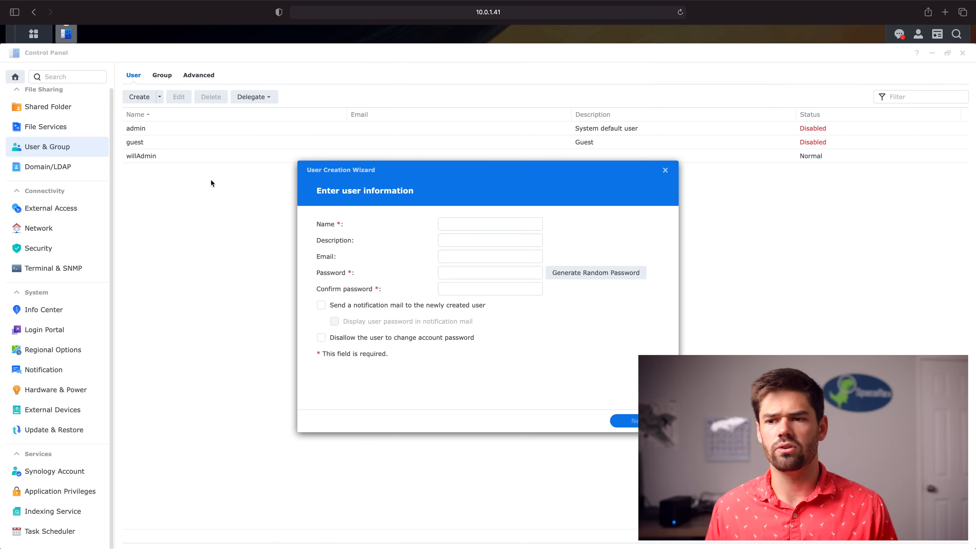
pyautogui.click(469, 223)
pyautogui.write('will')
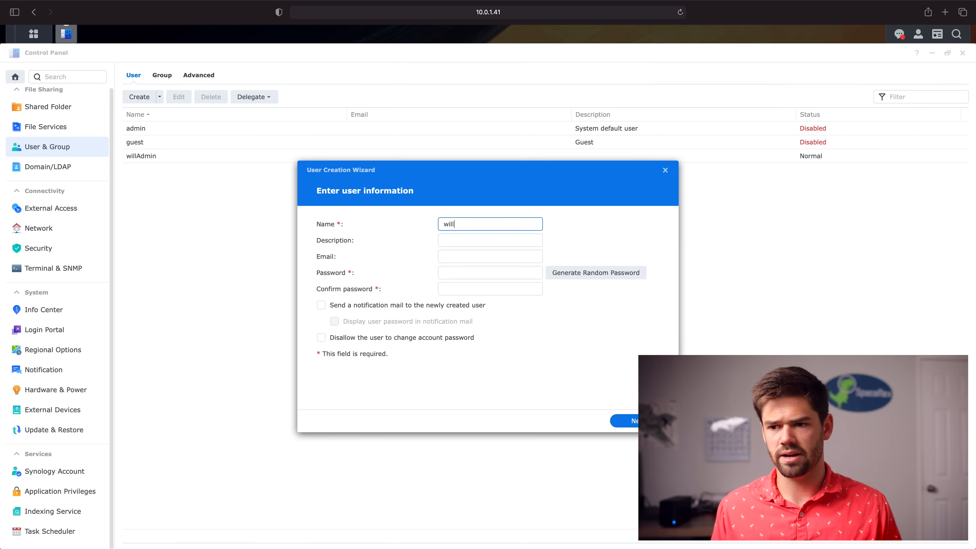
pyautogui.press('Tab')
pyautogui.press('Tab')
pyautogui.press('Tab')
pyautogui.write('••••••••')
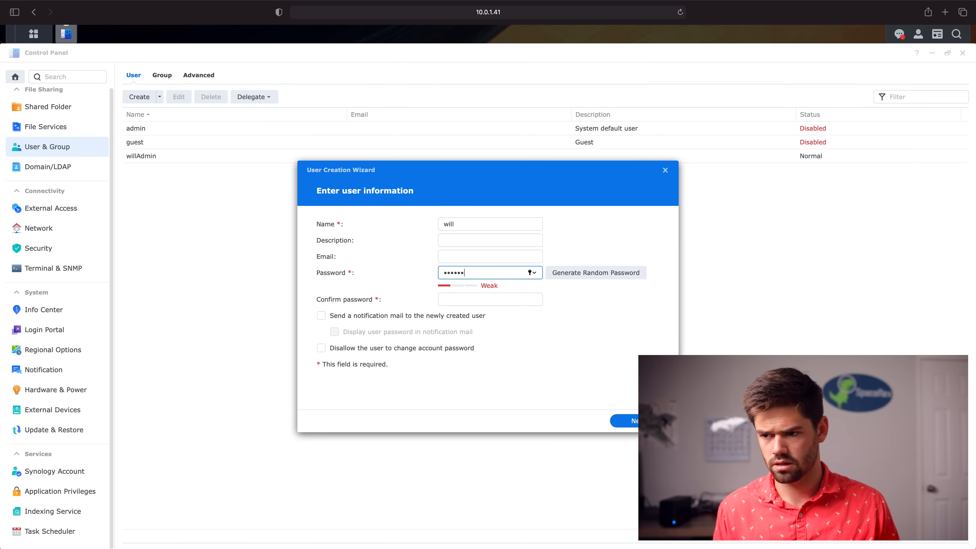
pyautogui.press('Tab')
pyautogui.write('••••••••')
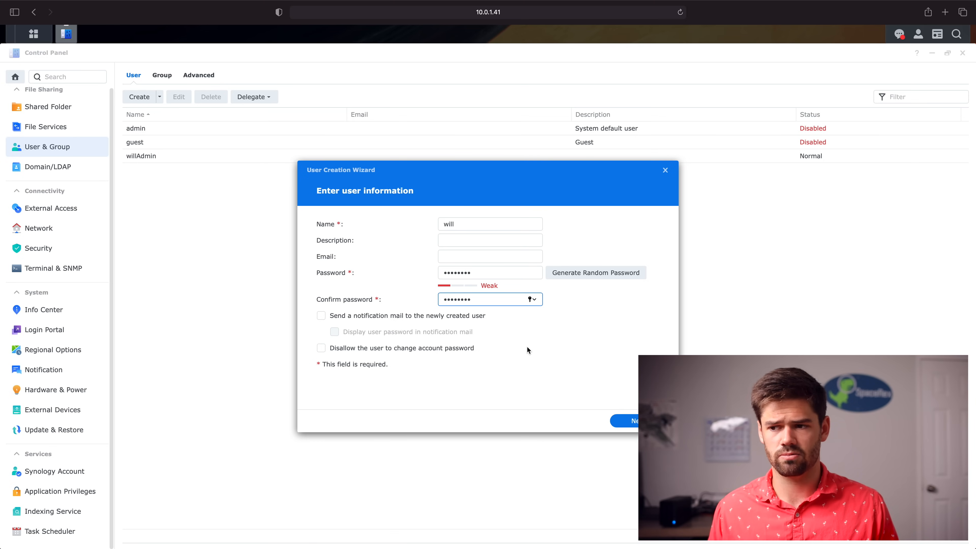
# Add the user to the Family group, keep Family Read/Write access, and create the account
pyautogui.click(633, 419)
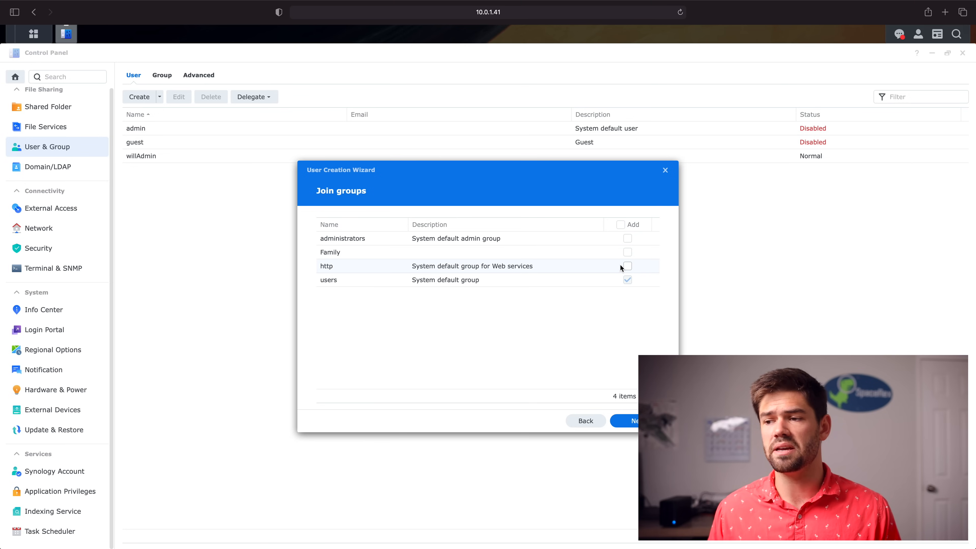
pyautogui.click(627, 252)
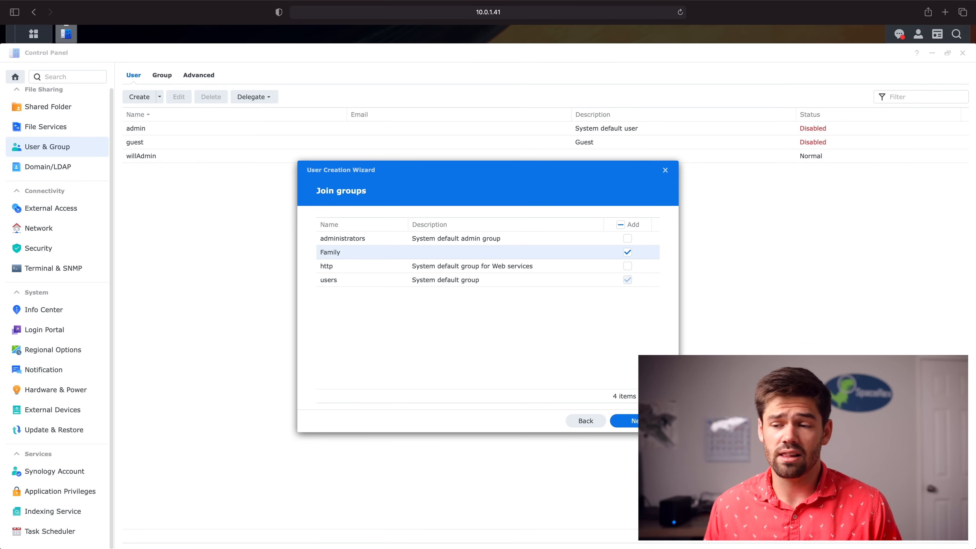
pyautogui.click(626, 421)
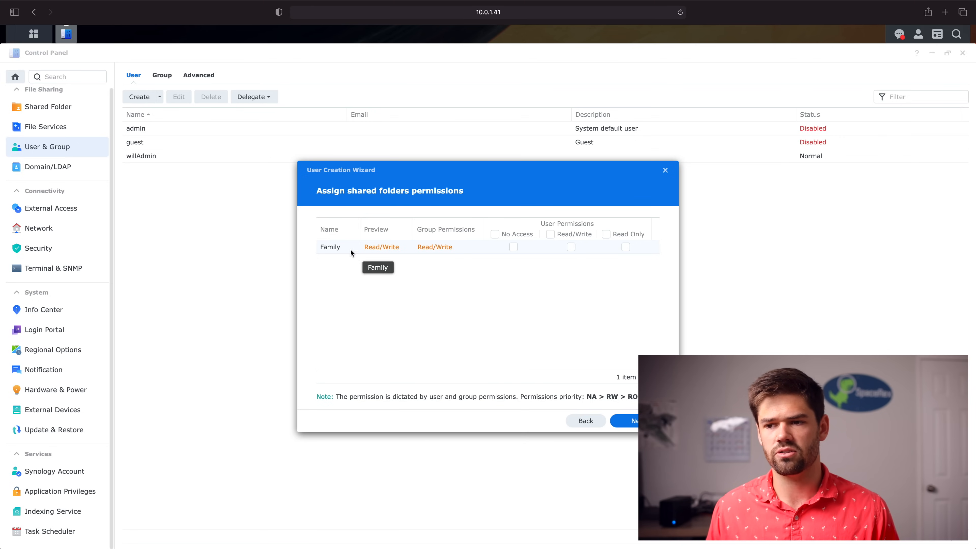
pyautogui.click(513, 247)
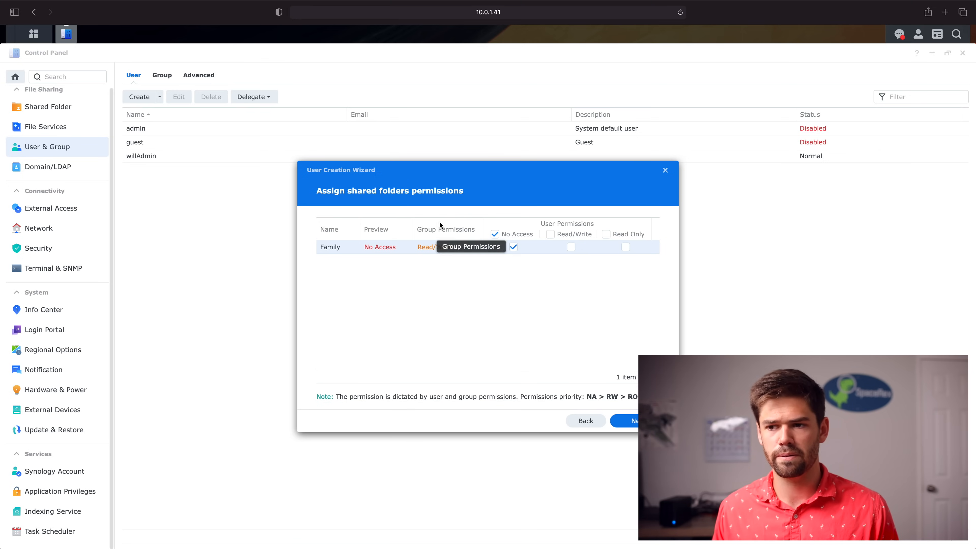
pyautogui.click(513, 247)
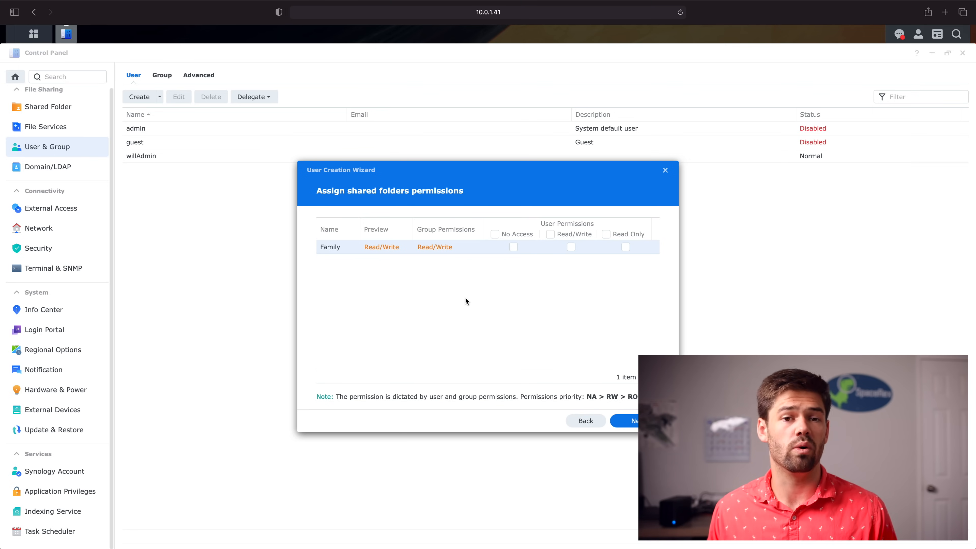
pyautogui.click(626, 421)
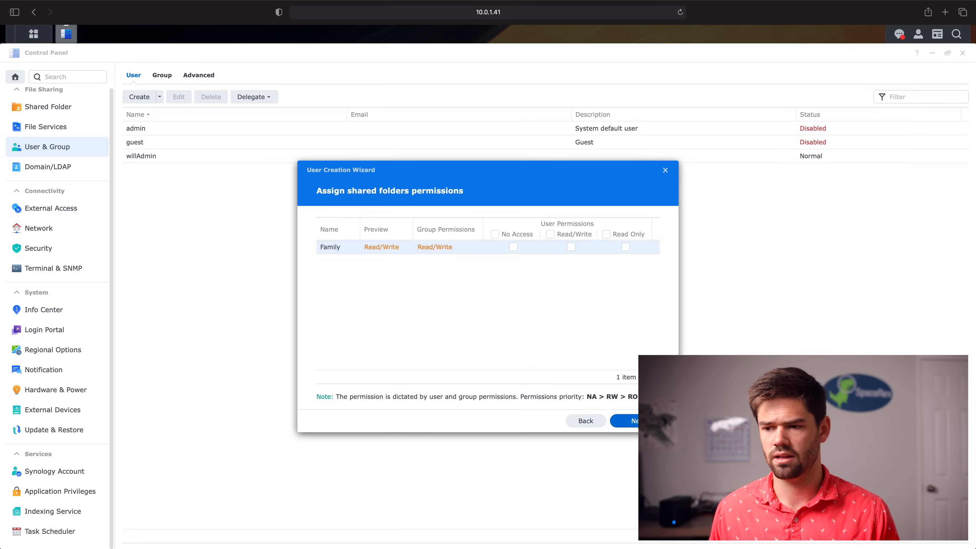
pyautogui.click(625, 420)
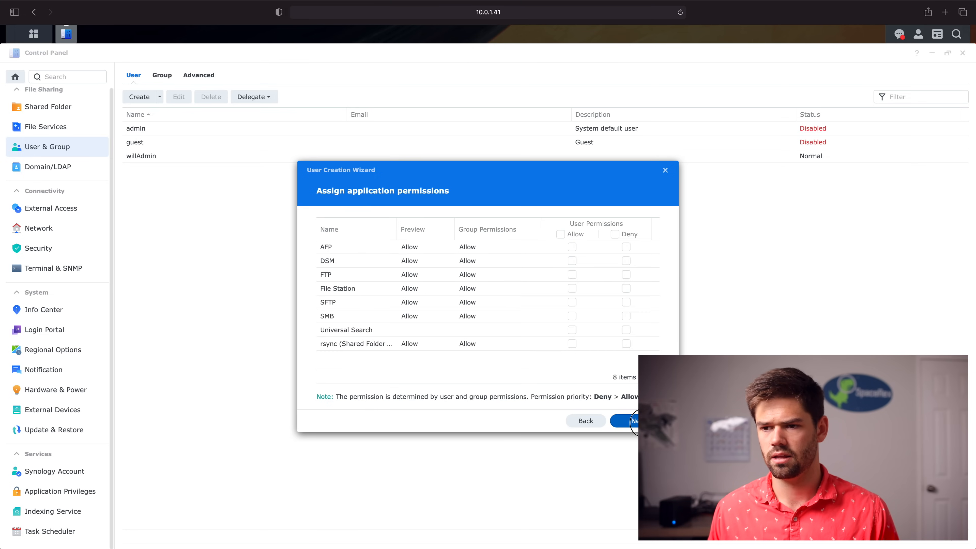
pyautogui.click(632, 421)
pyautogui.click(625, 421)
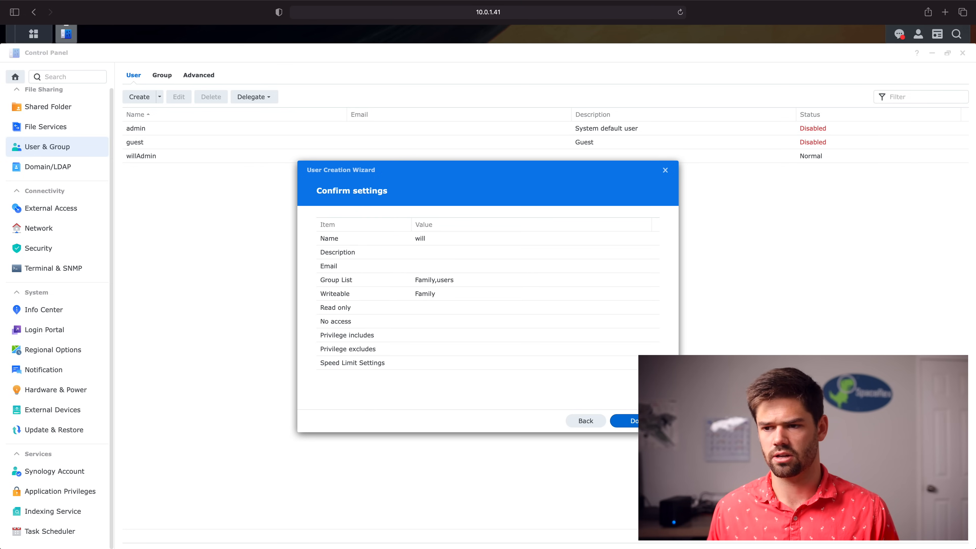
pyautogui.click(624, 421)
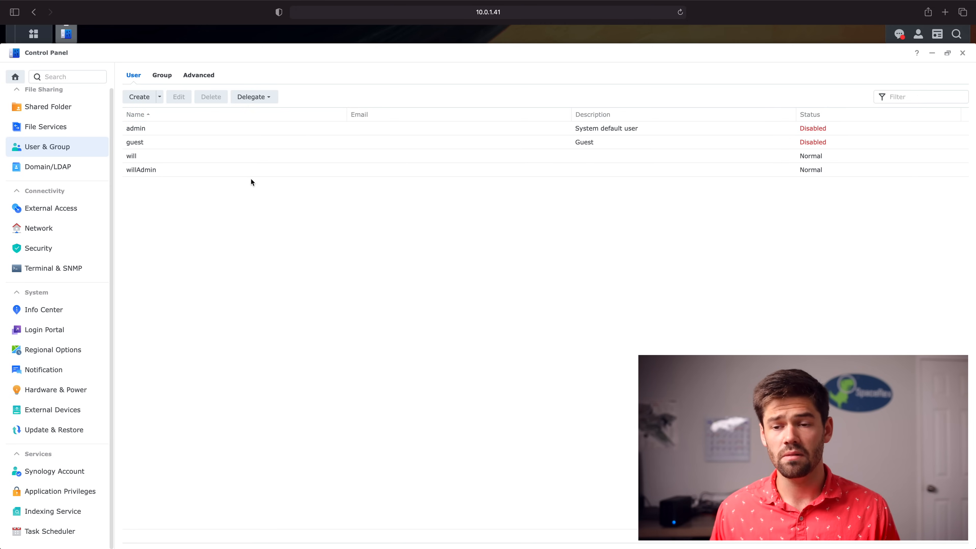
pyautogui.click(200, 76)
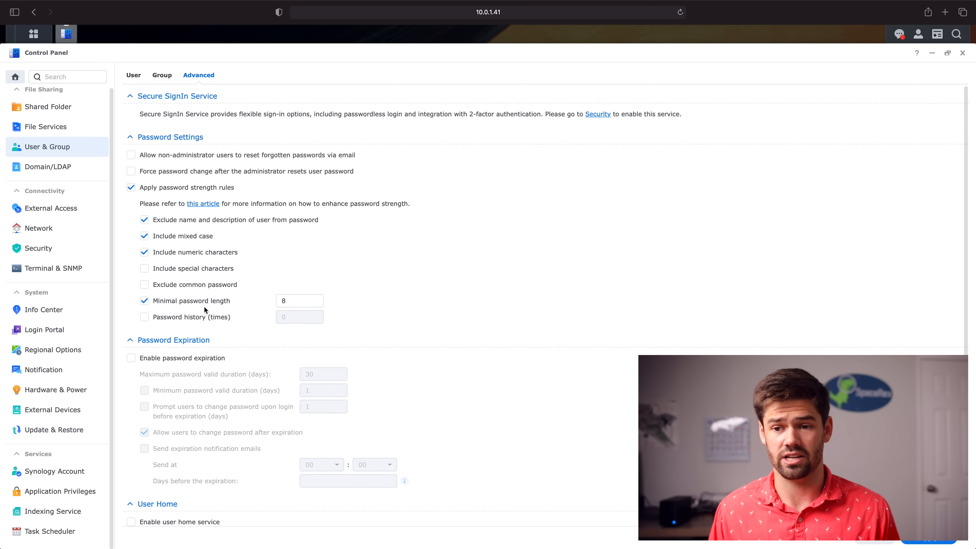
# Require passwords of at least 10 characters with special characters, excluding common passwords
pyautogui.doubleClick(298, 299)
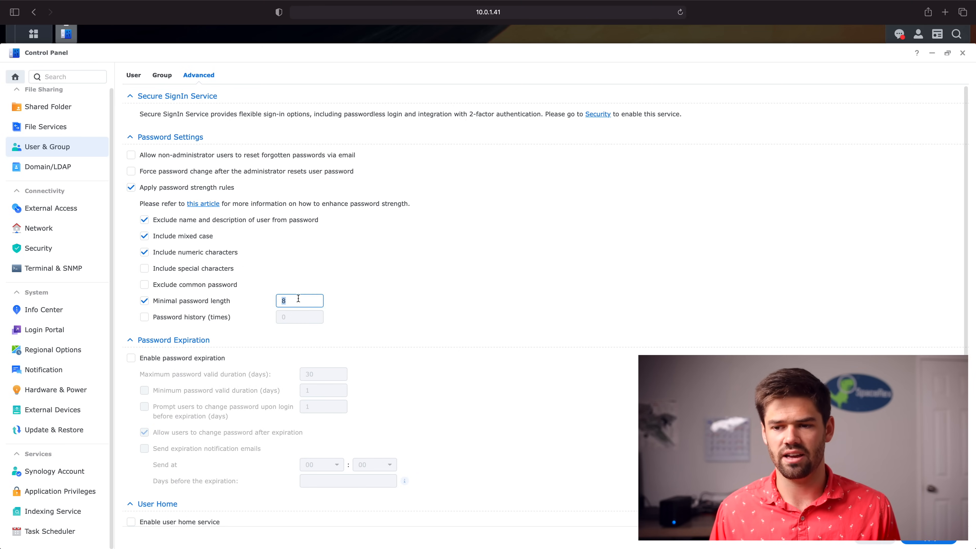
pyautogui.write('10')
pyautogui.click(211, 284)
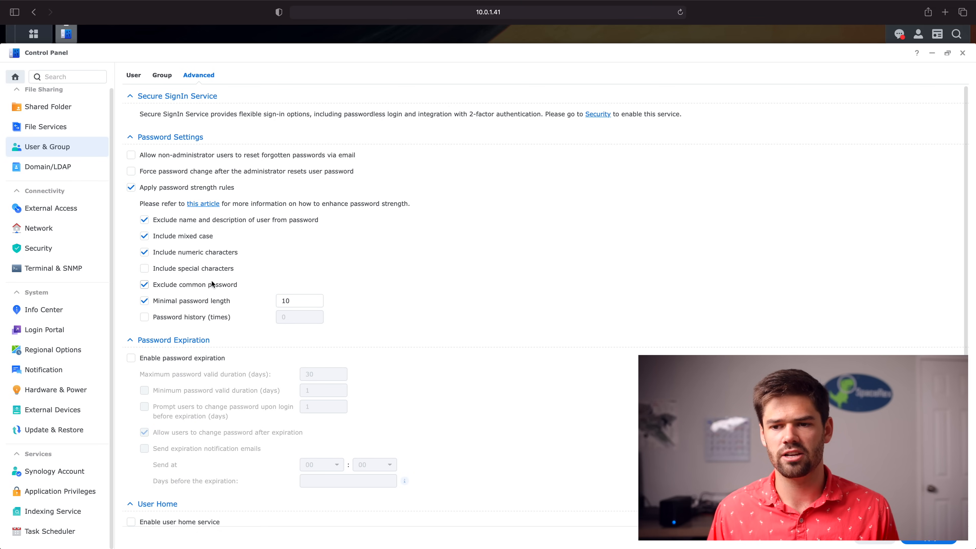
pyautogui.click(215, 270)
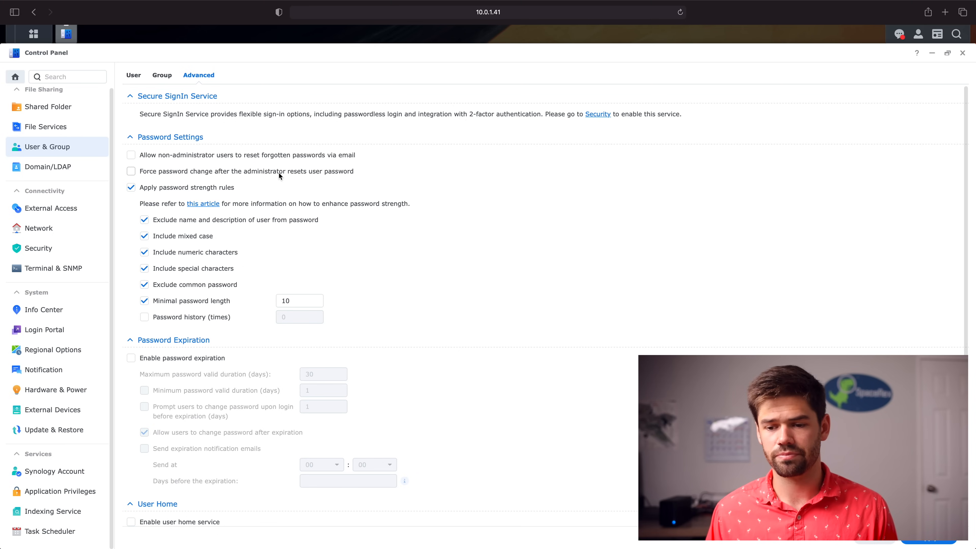
# Enable the user home service, apply without forcing password changes, and close Control Panel
pyautogui.scroll(-3, 278, 173)
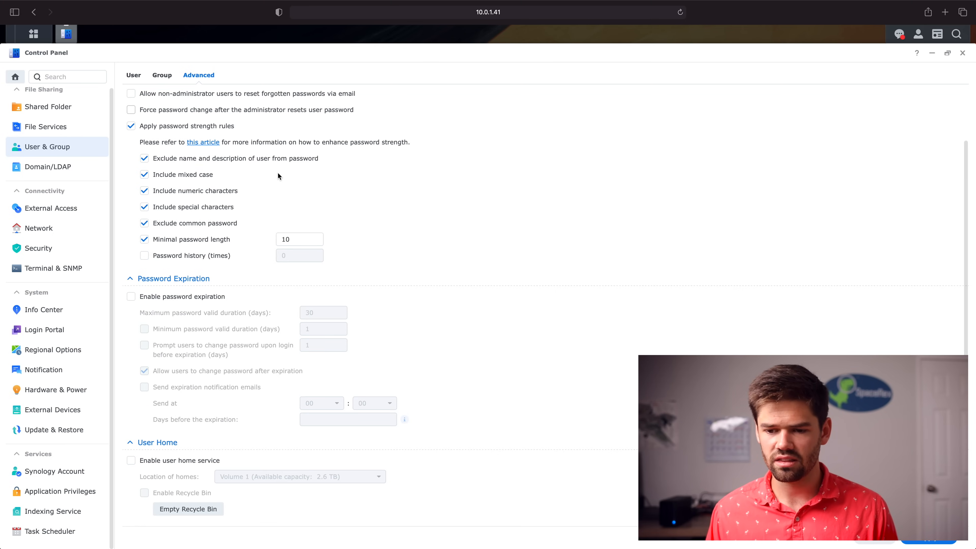
pyautogui.click(155, 463)
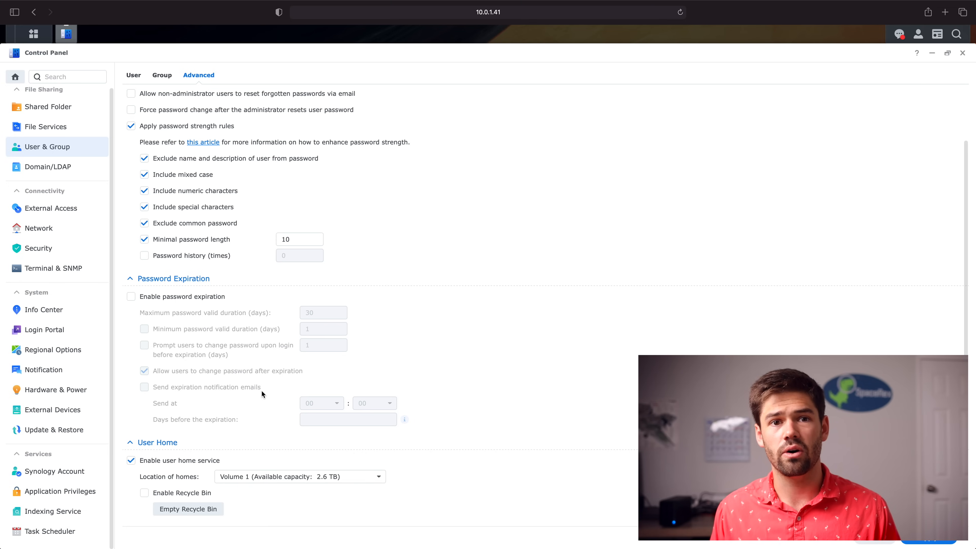
pyautogui.click(942, 543)
pyautogui.click(510, 302)
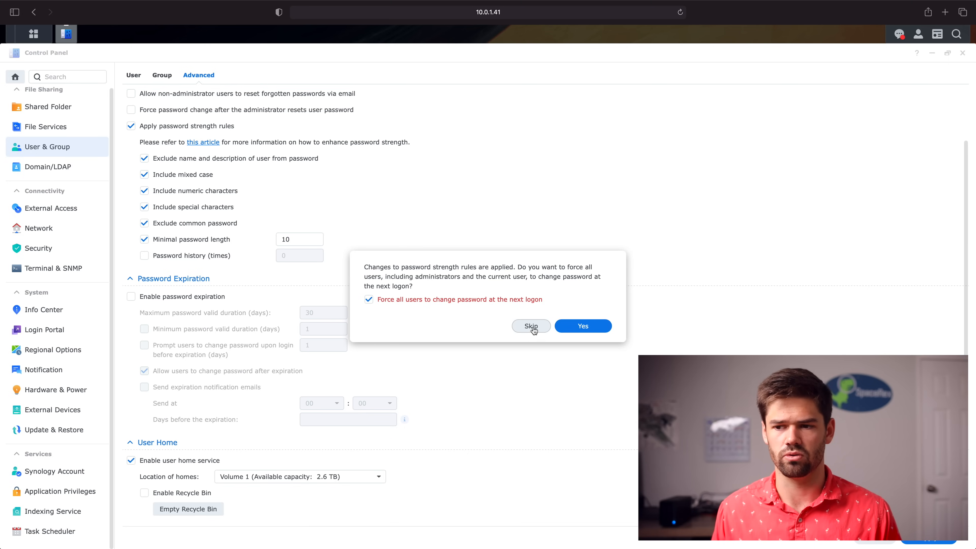
pyautogui.click(474, 299)
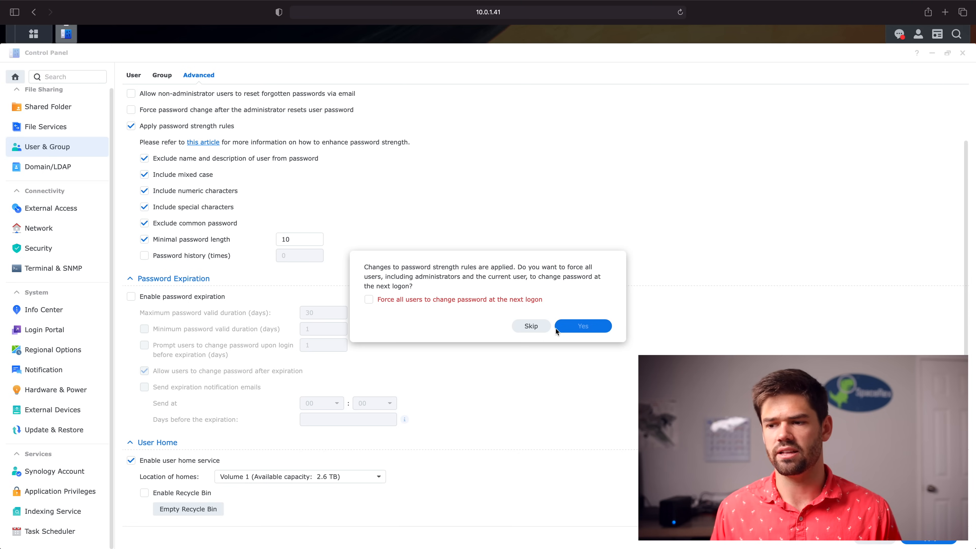
pyautogui.click(530, 326)
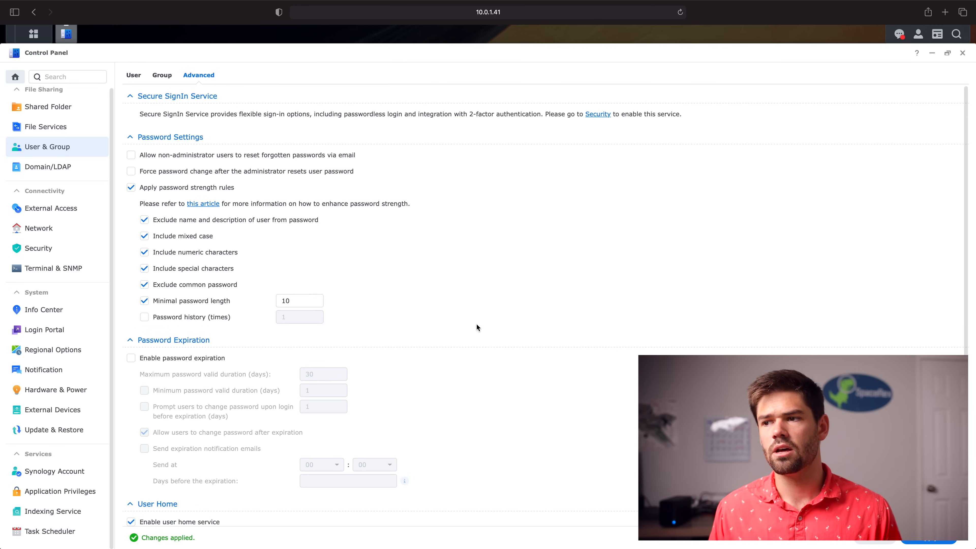
pyautogui.click(962, 53)
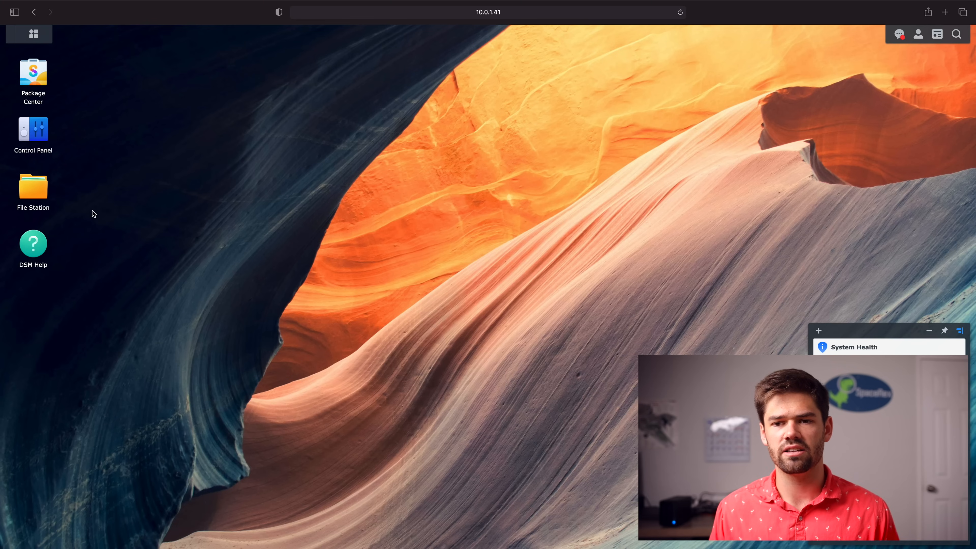
# Open the administrator's home folder inside the homes share in File Station
pyautogui.click(34, 192)
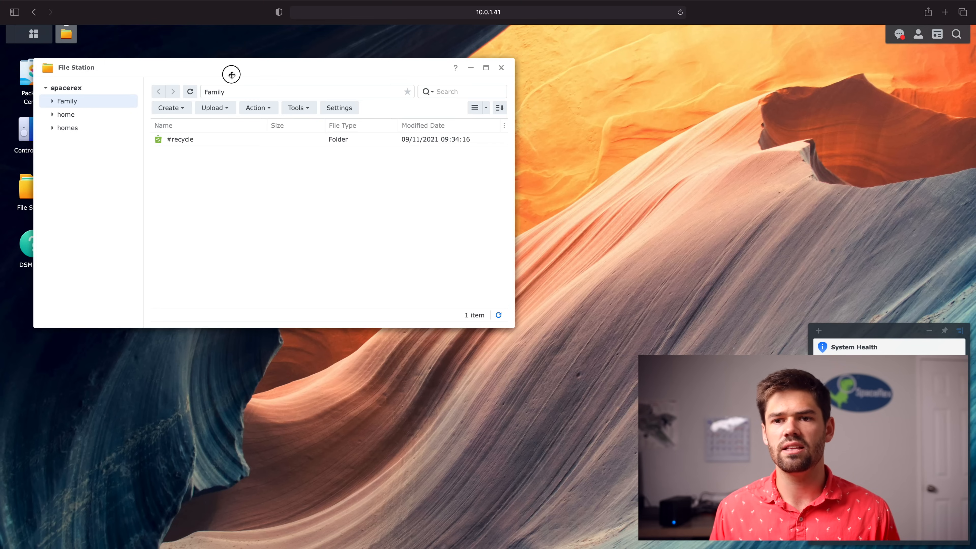
pyautogui.moveTo(232, 72); pyautogui.dragTo(348, 89)
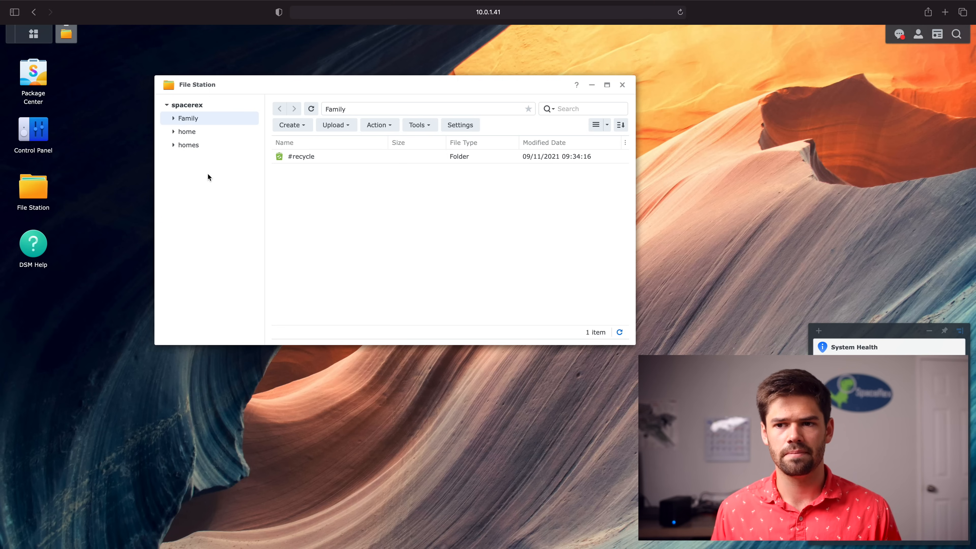
pyautogui.click(201, 146)
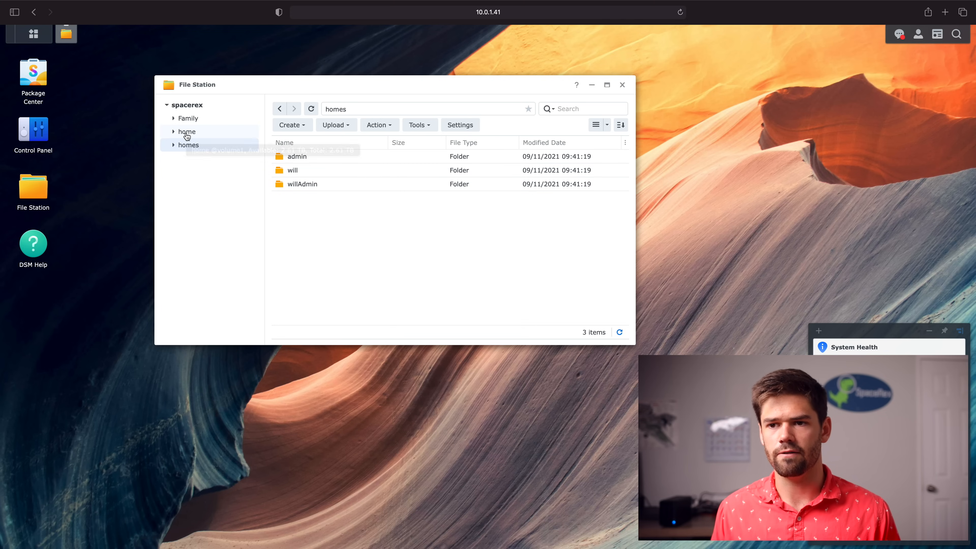
pyautogui.doubleClick(305, 184)
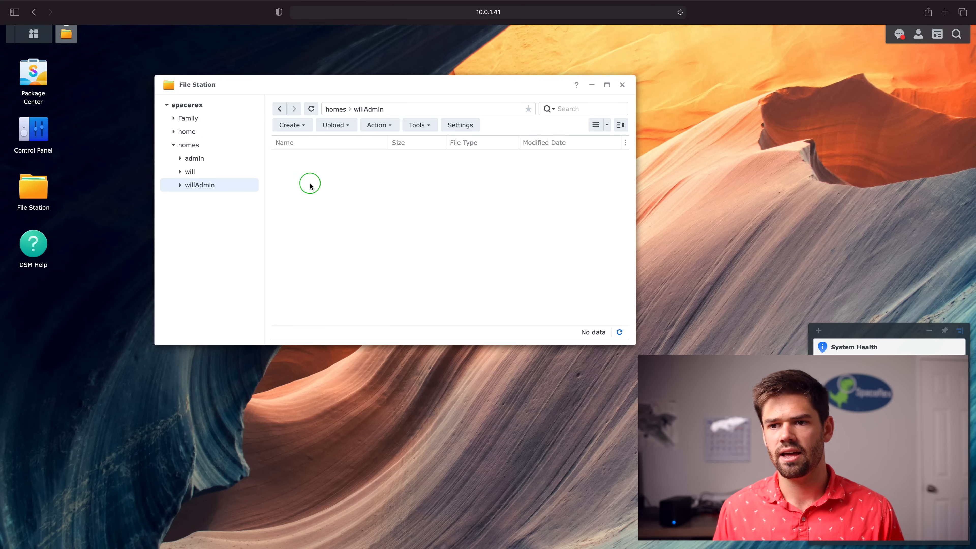
# Create a new folder named 'test' in the administrator's home folder
pyautogui.rightClick(310, 181)
pyautogui.click(359, 256)
pyautogui.write('test')
pyautogui.click(472, 242)
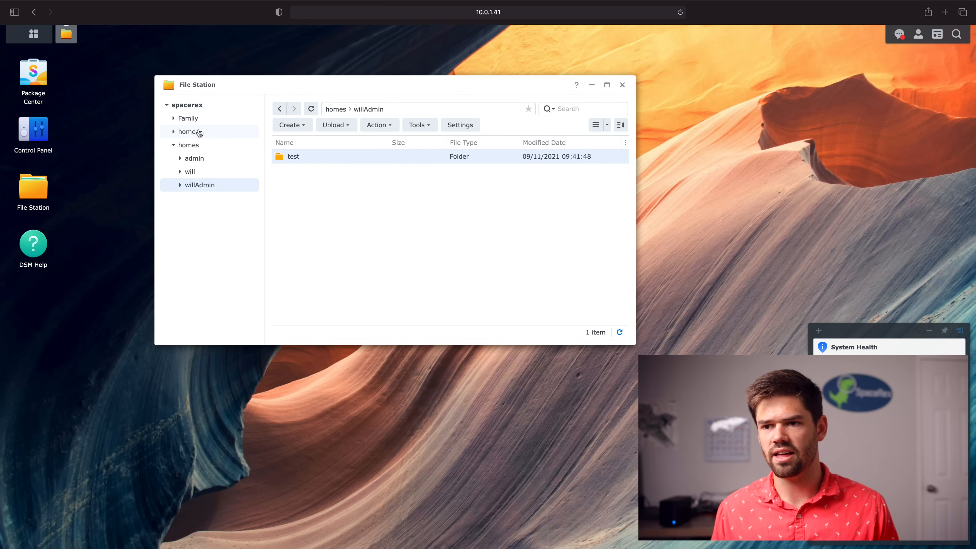
# Return to homes, collapse its subfolders and close File Station
pyautogui.click(194, 145)
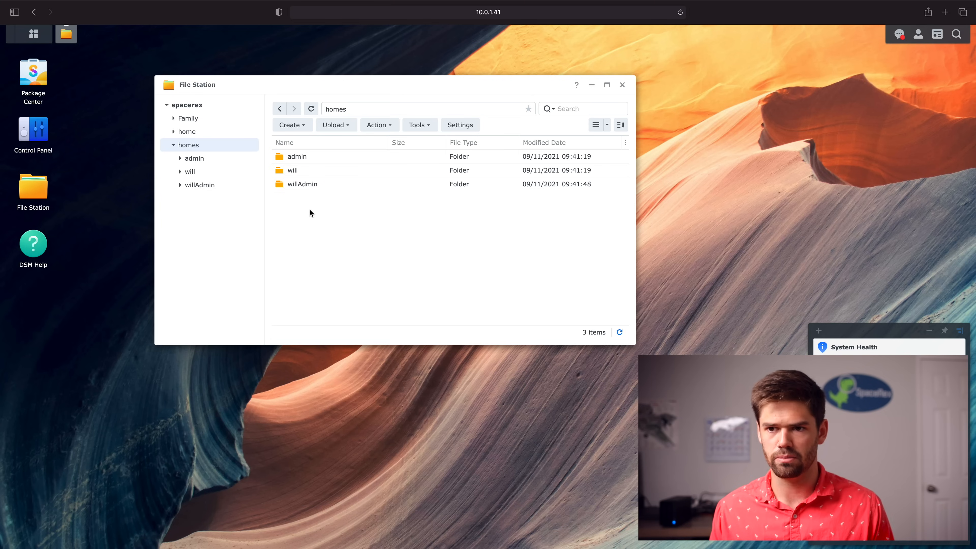
pyautogui.click(173, 145)
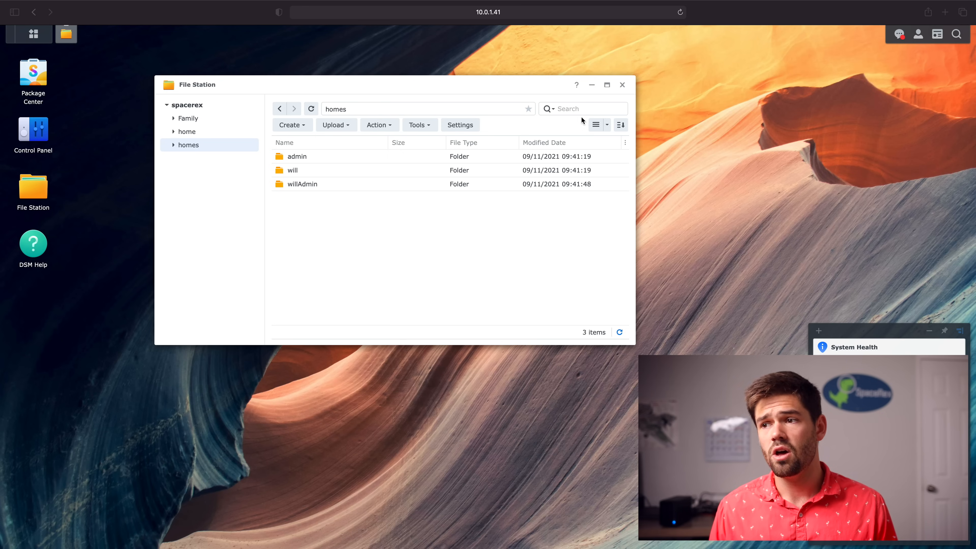
pyautogui.click(622, 85)
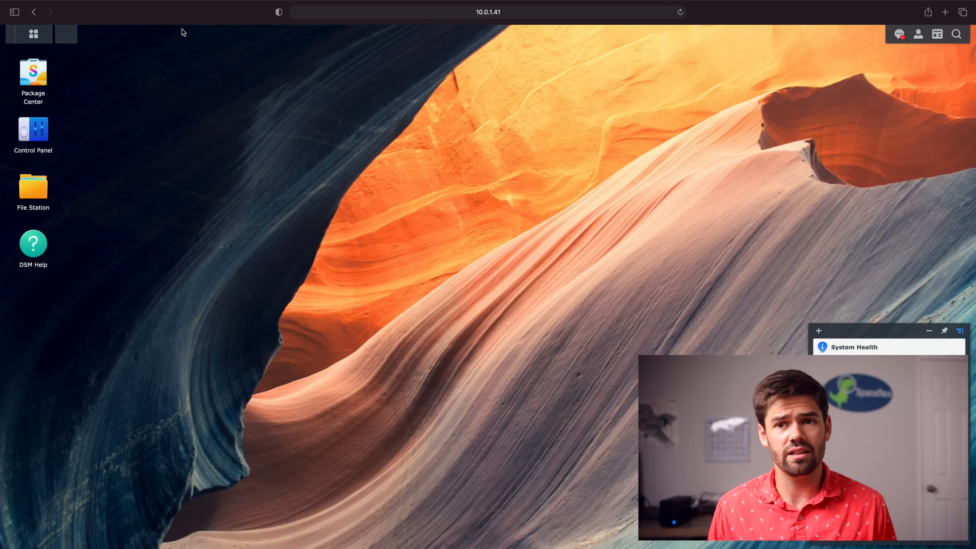
# Launch Snapshot Replication and permanently dismiss its performance notice
pyautogui.click(38, 35)
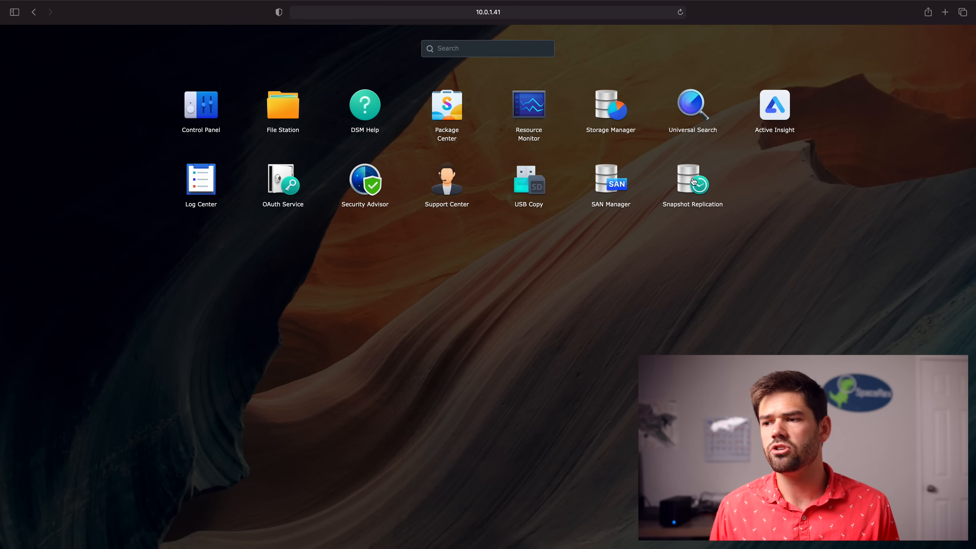
pyautogui.click(691, 179)
pyautogui.click(265, 254)
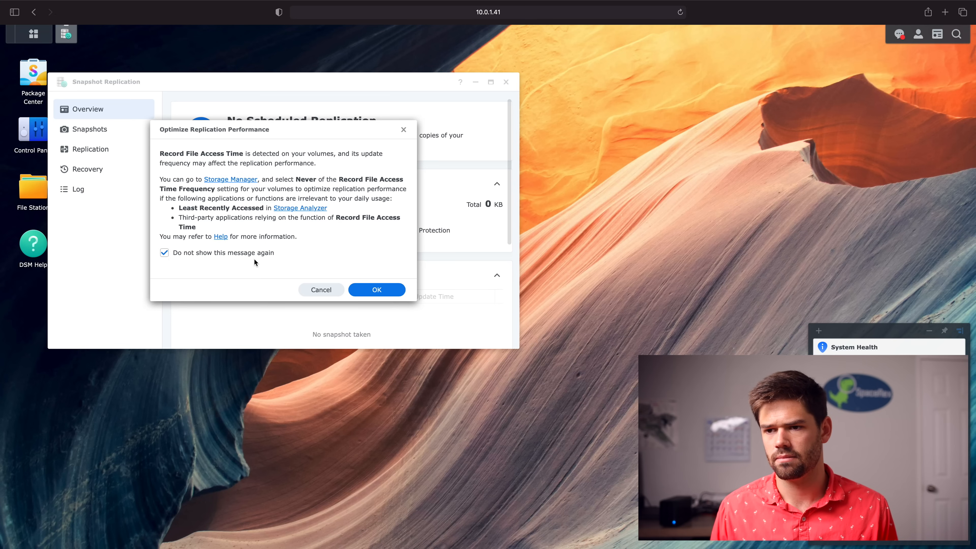
pyautogui.click(390, 289)
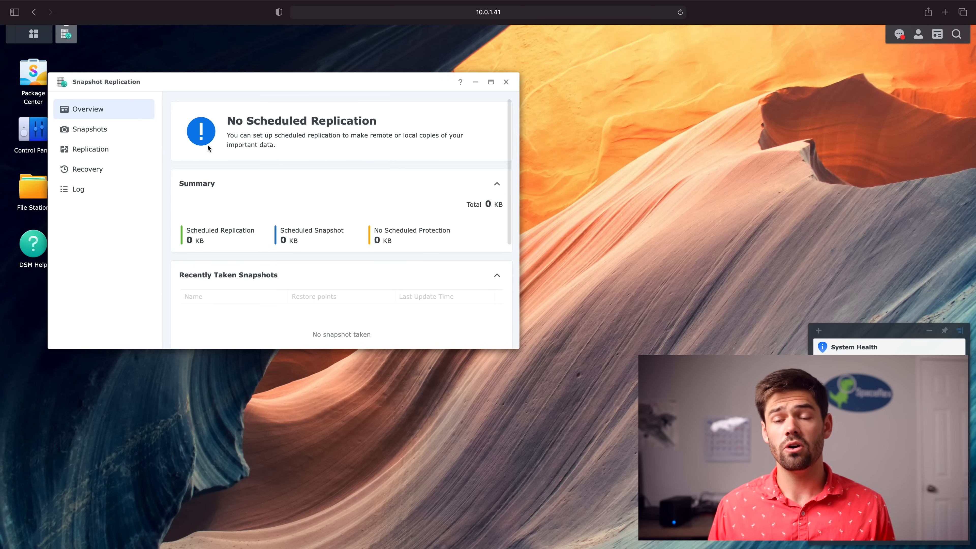
# Show the shared-folder Snapshots page listing Family and homes, and glance at the Snapshot actions
pyautogui.click(103, 133)
pyautogui.moveTo(254, 87); pyautogui.dragTo(322, 80)
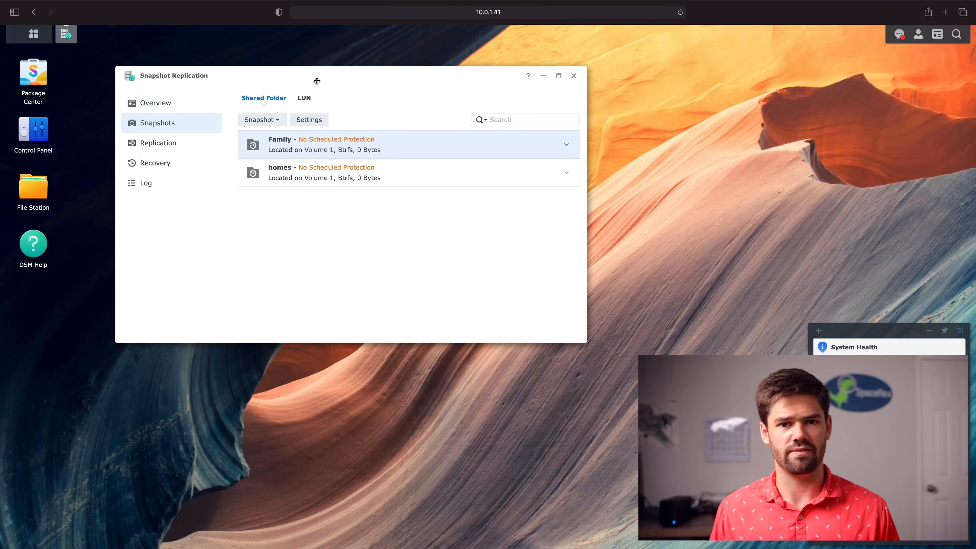
pyautogui.click(279, 122)
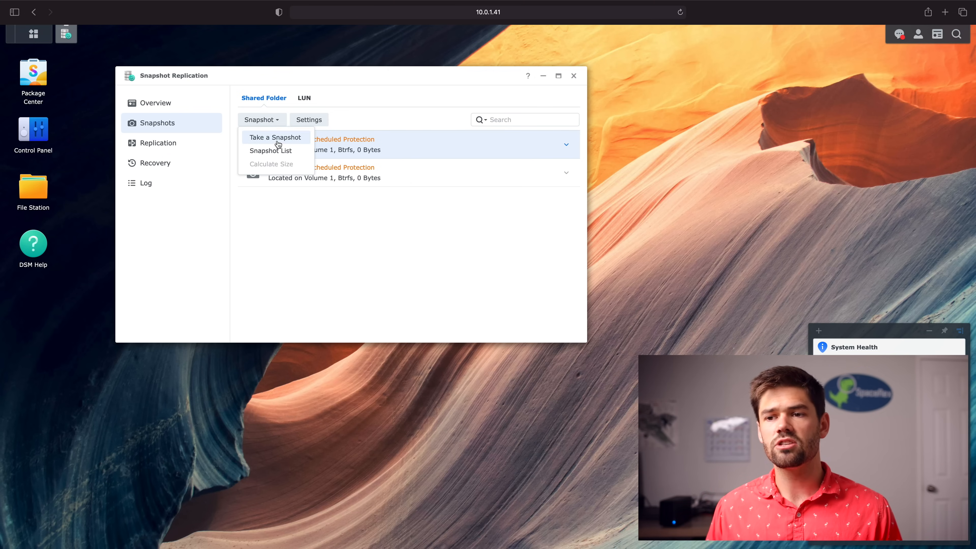
pyautogui.click(280, 119)
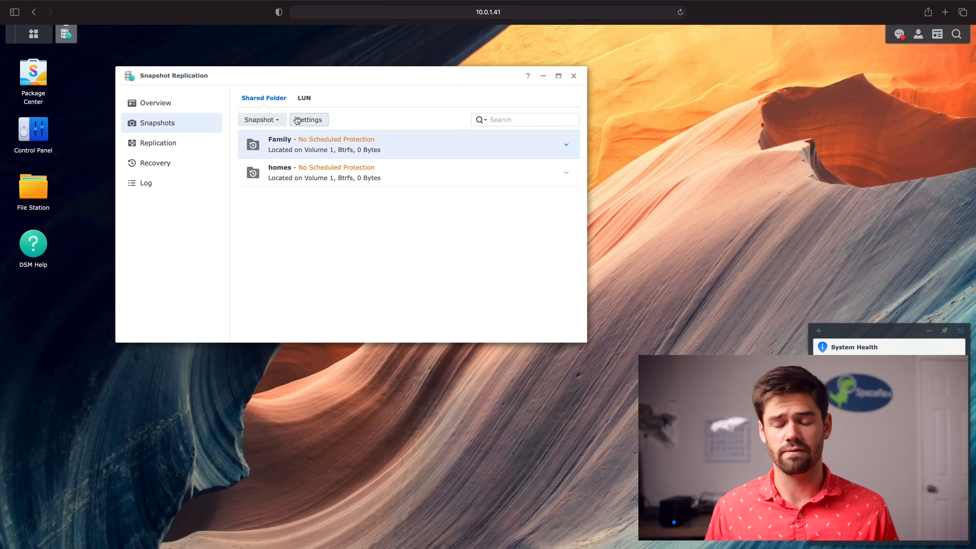
# Enable the Family snapshot schedule with a retention policy keeping all snapshots for 28 days
pyautogui.click(323, 125)
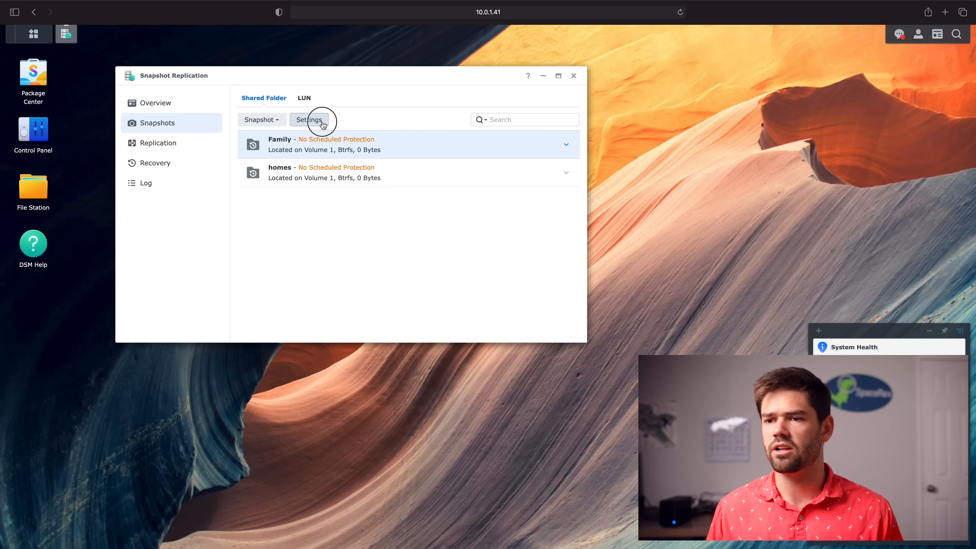
pyautogui.click(258, 122)
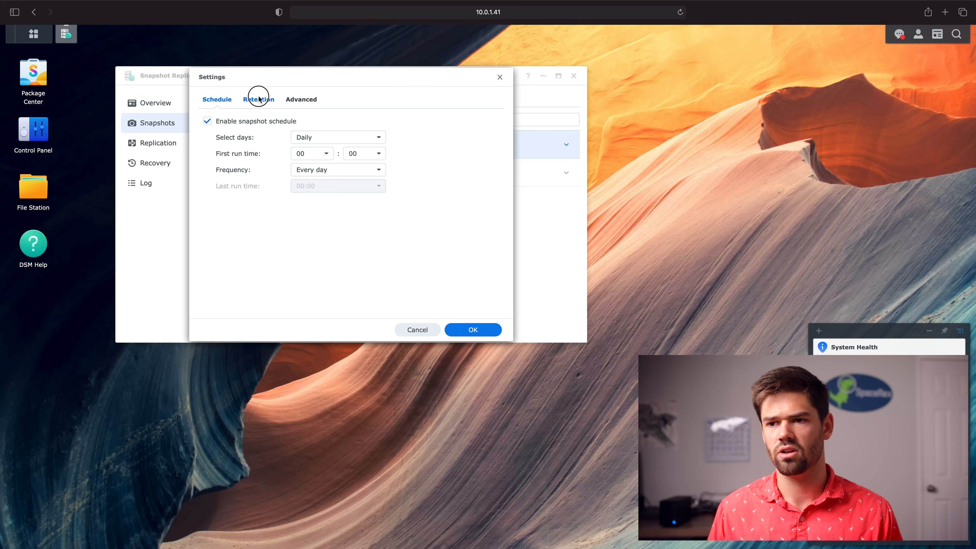
pyautogui.click(259, 101)
pyautogui.click(255, 146)
pyautogui.click(261, 178)
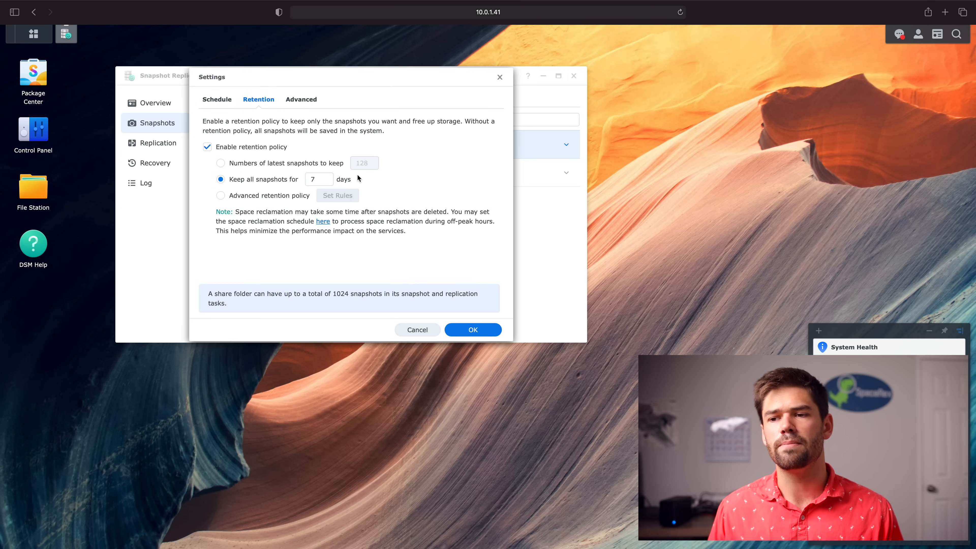
pyautogui.doubleClick(316, 179)
pyautogui.write('28')
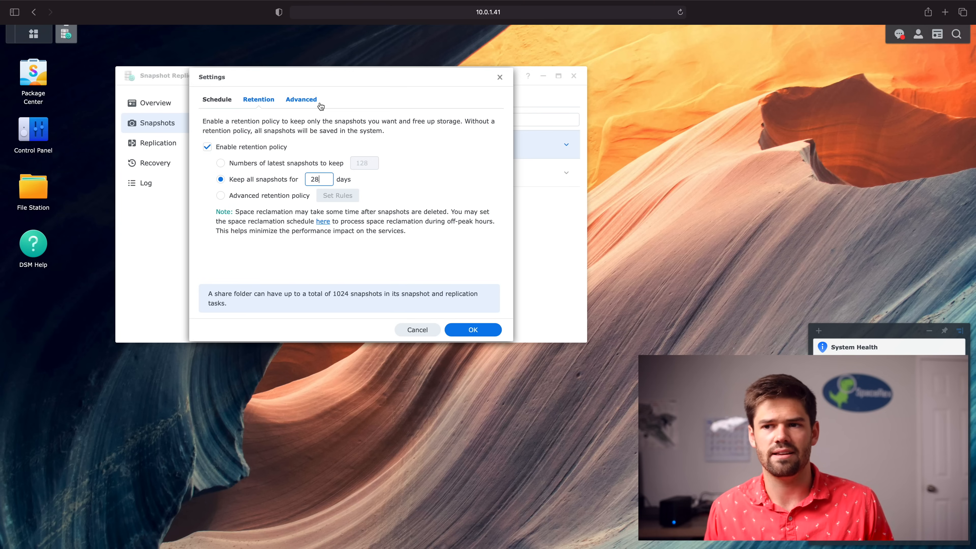
pyautogui.click(475, 330)
pyautogui.click(443, 217)
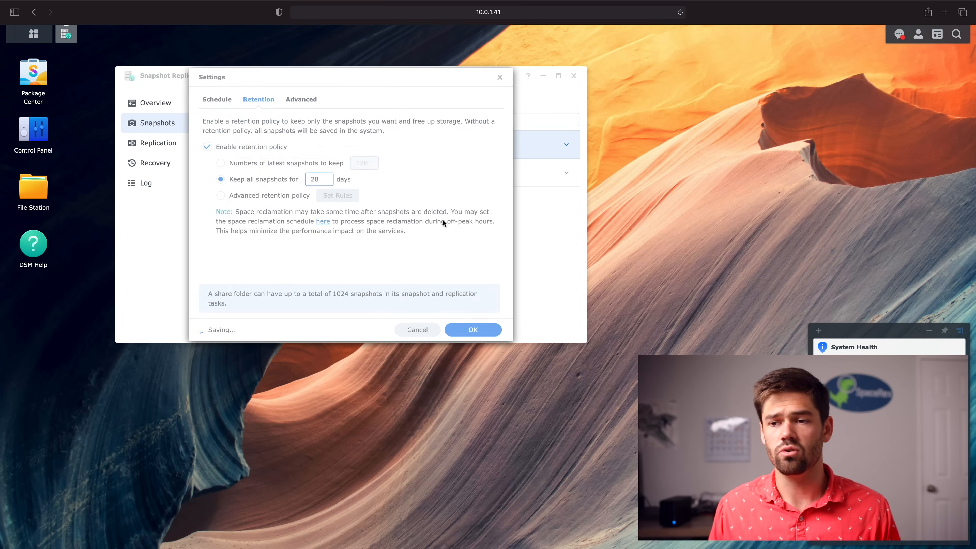
pyautogui.click(409, 170)
# Enable the homes snapshot schedule with a retention policy keeping all snapshots for 28 days
pyautogui.click(309, 120)
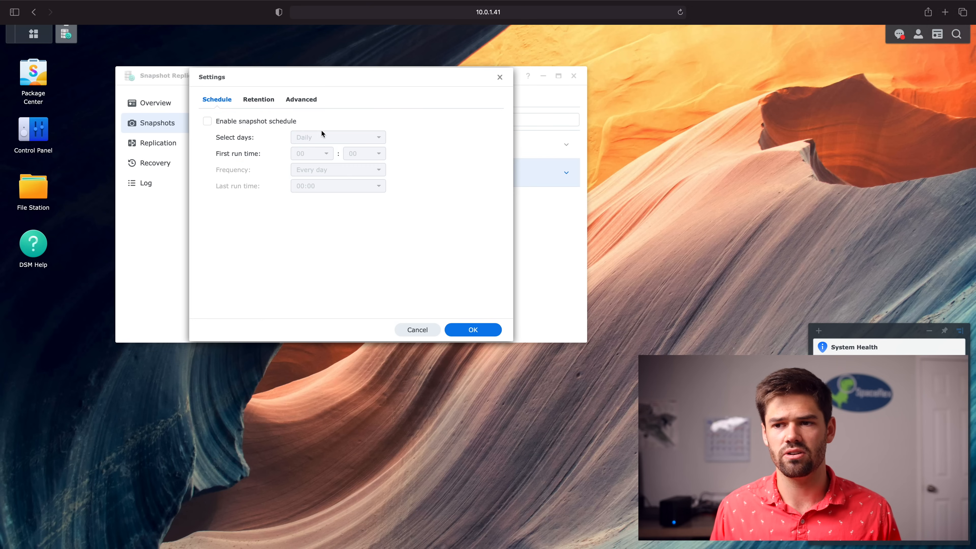
pyautogui.click(260, 103)
pyautogui.click(207, 147)
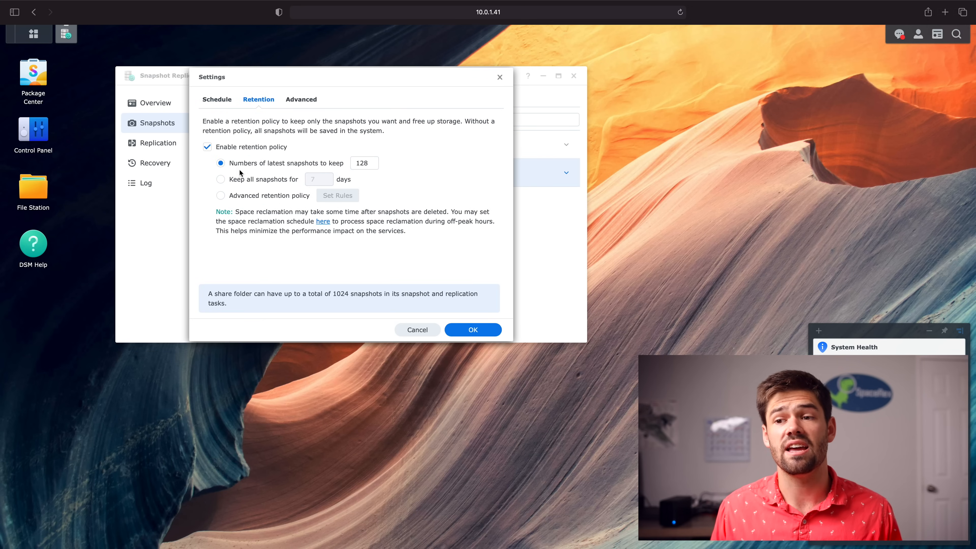
pyautogui.click(244, 181)
pyautogui.click(317, 180)
pyautogui.write('28')
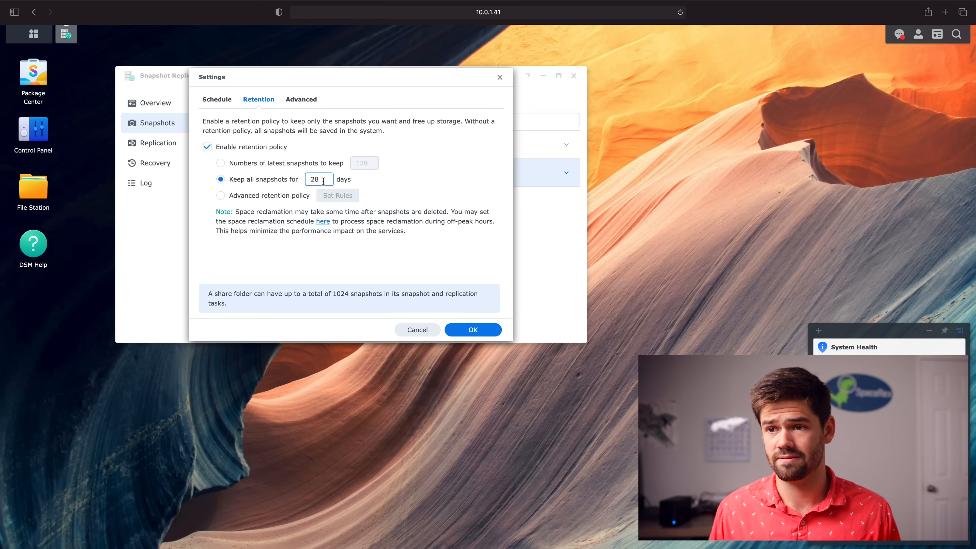
pyautogui.click(471, 330)
pyautogui.click(444, 216)
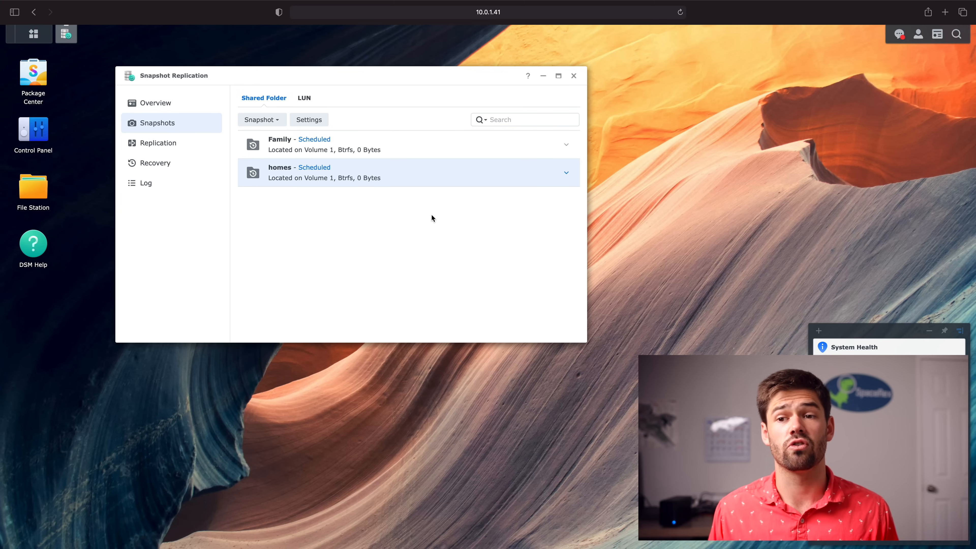
# View the Recovery page, which has no snapshotted folders, and close Snapshot Replication
pyautogui.click(165, 162)
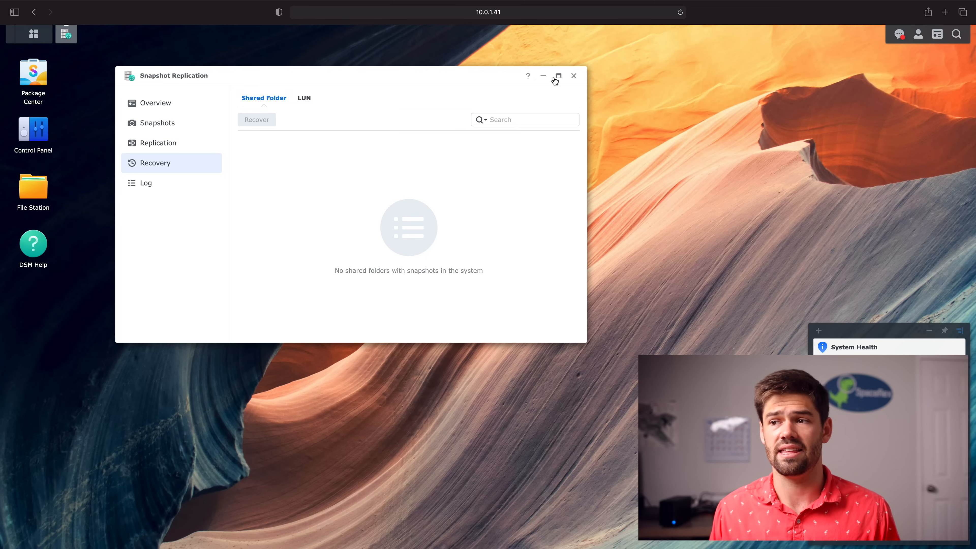
pyautogui.click(574, 77)
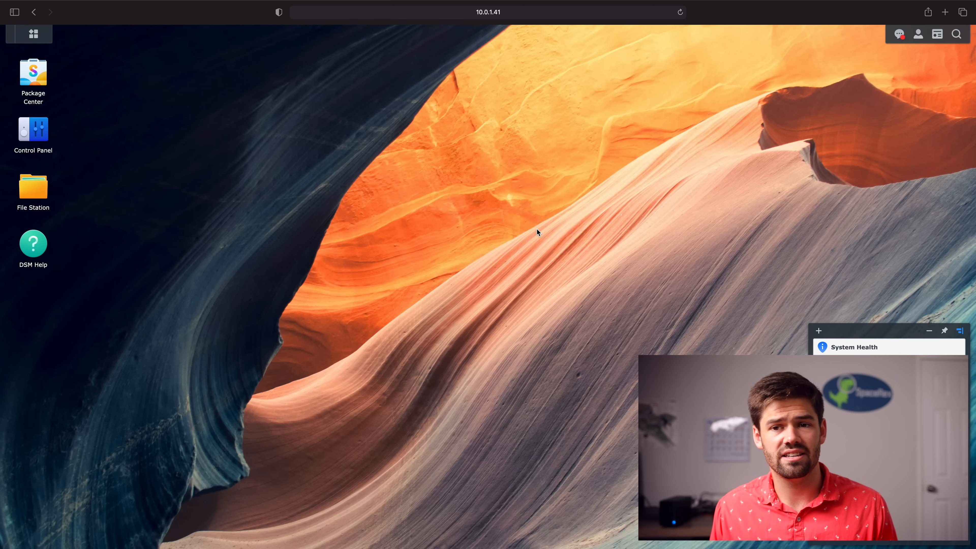
# In a new Finder window, browse the network and open the spacerex server
pyautogui.hotkey('ctrl', 'Right')
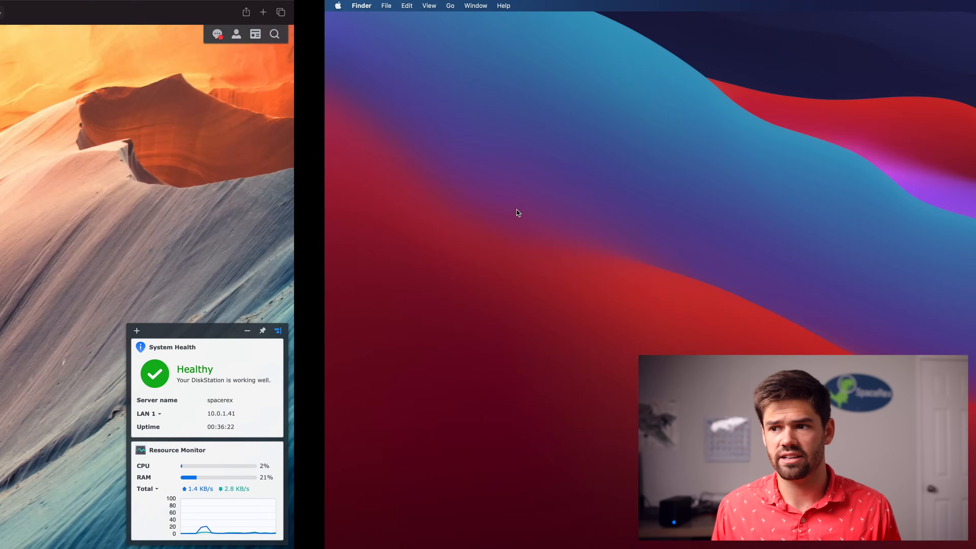
pyautogui.press('super+n')
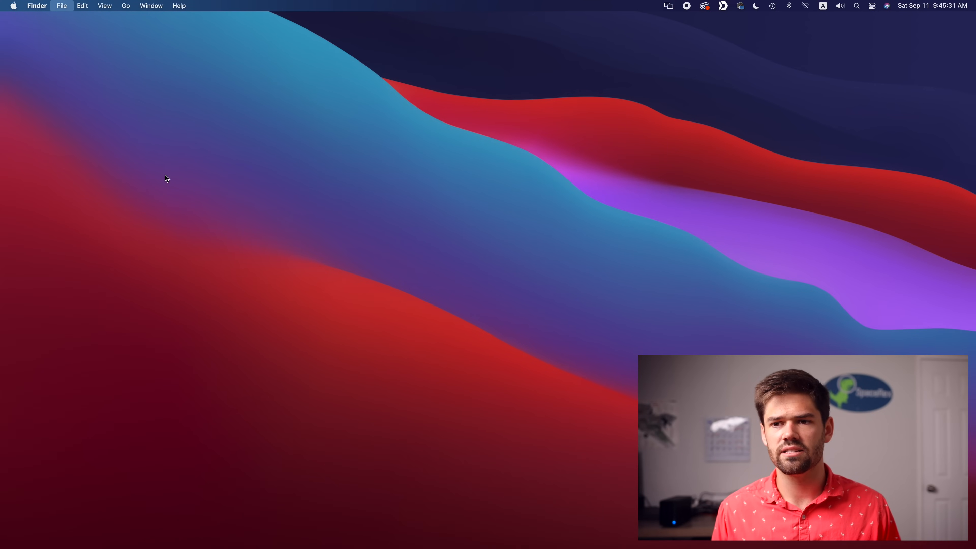
pyautogui.scroll(-5, 257, 353)
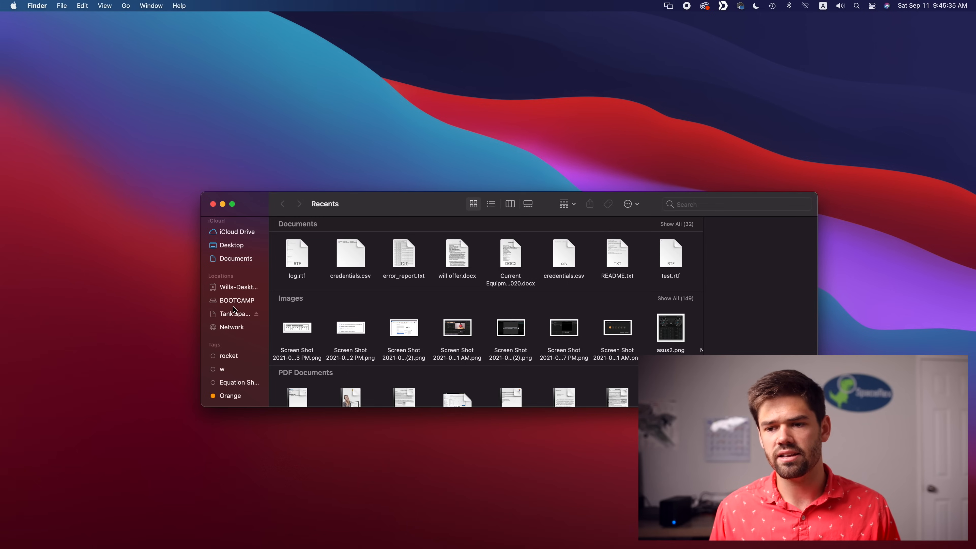
pyautogui.click(235, 329)
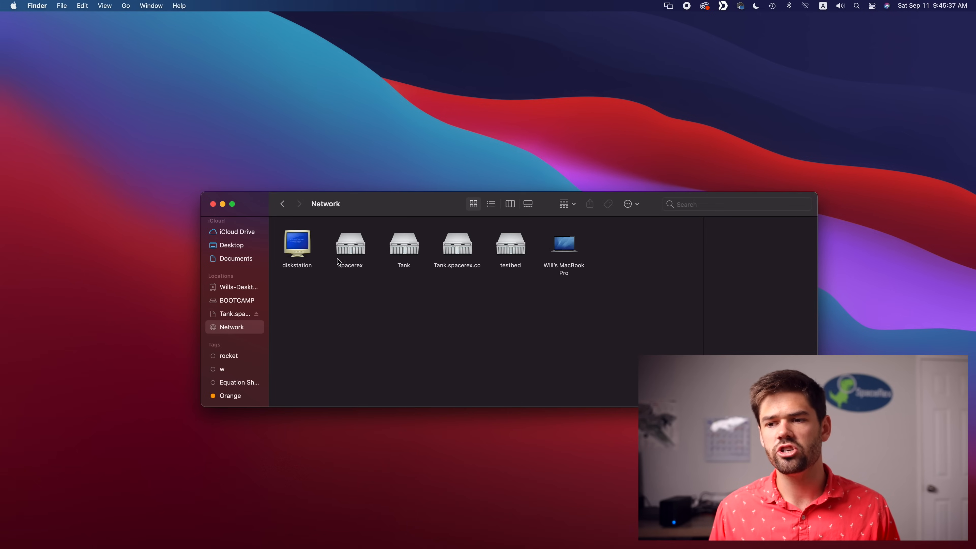
pyautogui.doubleClick(351, 248)
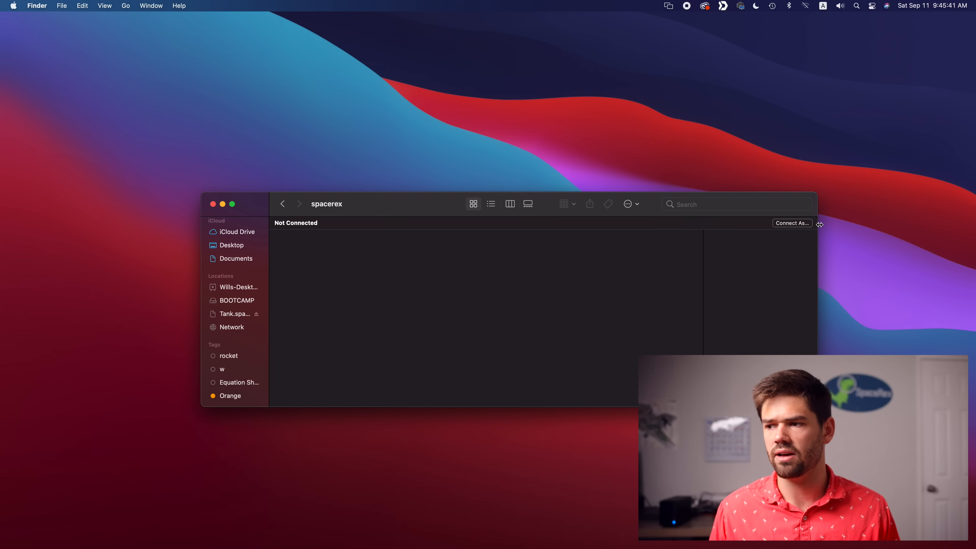
# Connect to spacerex as a registered user, entering the account name and password
pyautogui.click(792, 224)
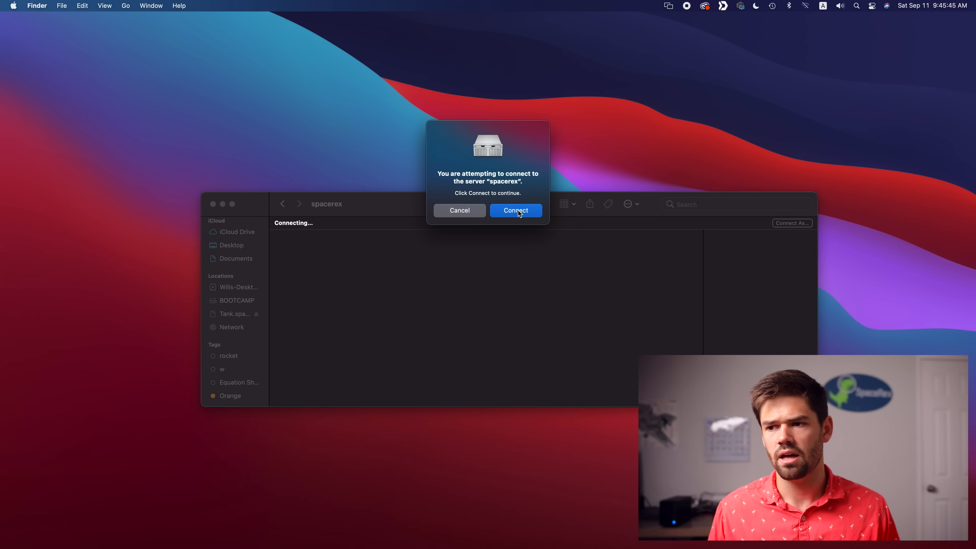
pyautogui.click(518, 211)
pyautogui.doubleClick(516, 192)
pyautogui.write('will')
pyautogui.press('Tab')
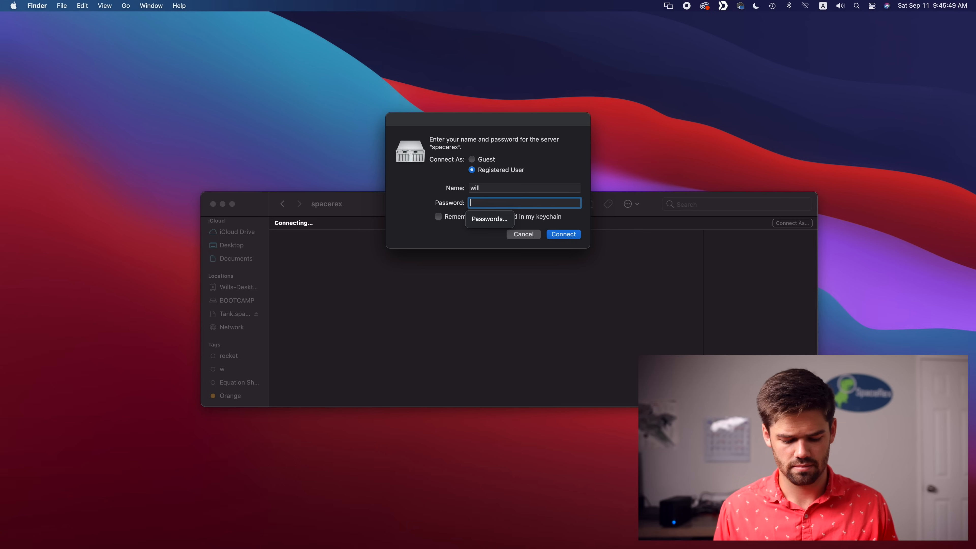
pyautogui.write('•••••••')
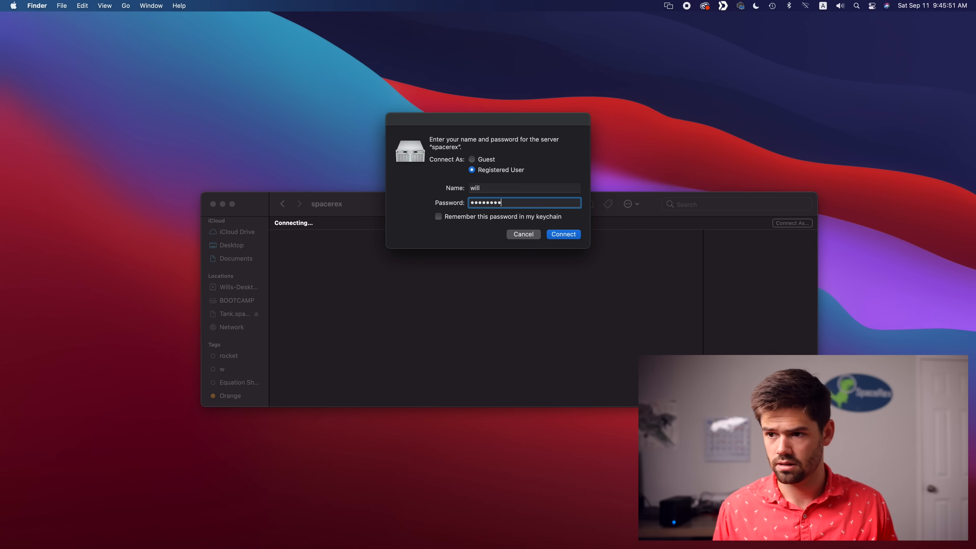
pyautogui.press('Return')
# Create a folder named 'test' in the Family share, then open DSM's File Station to check it
pyautogui.doubleClick(308, 256)
pyautogui.rightClick(356, 263)
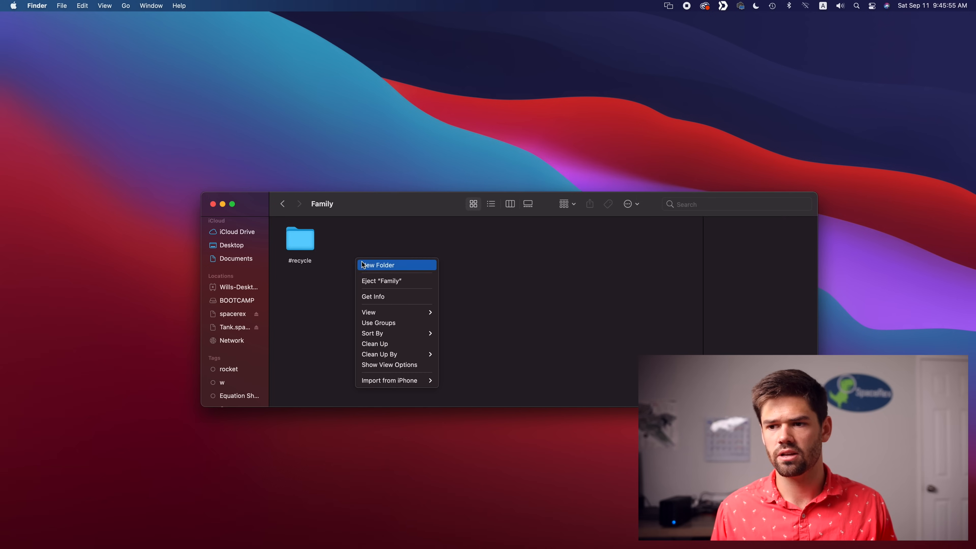
pyautogui.click(392, 267)
pyautogui.write('test')
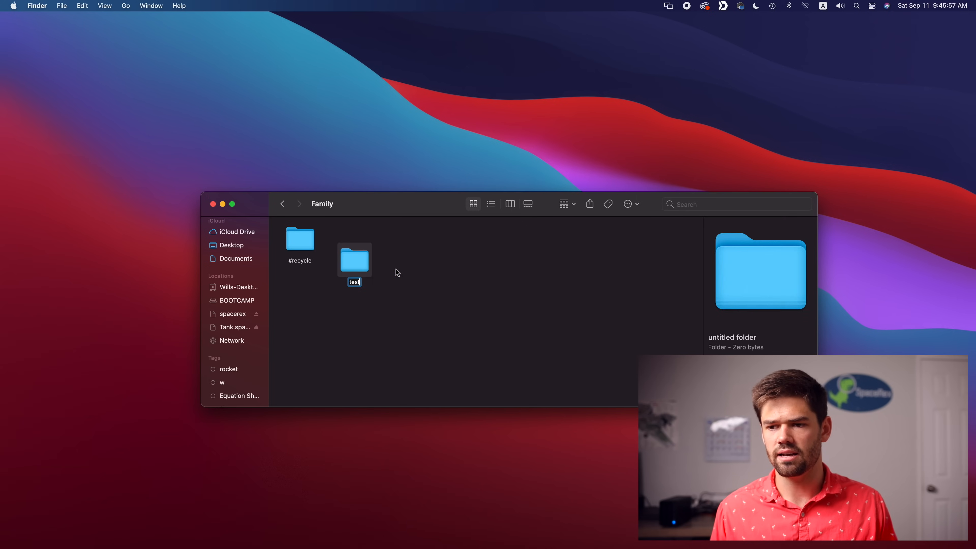
pyautogui.press('Return')
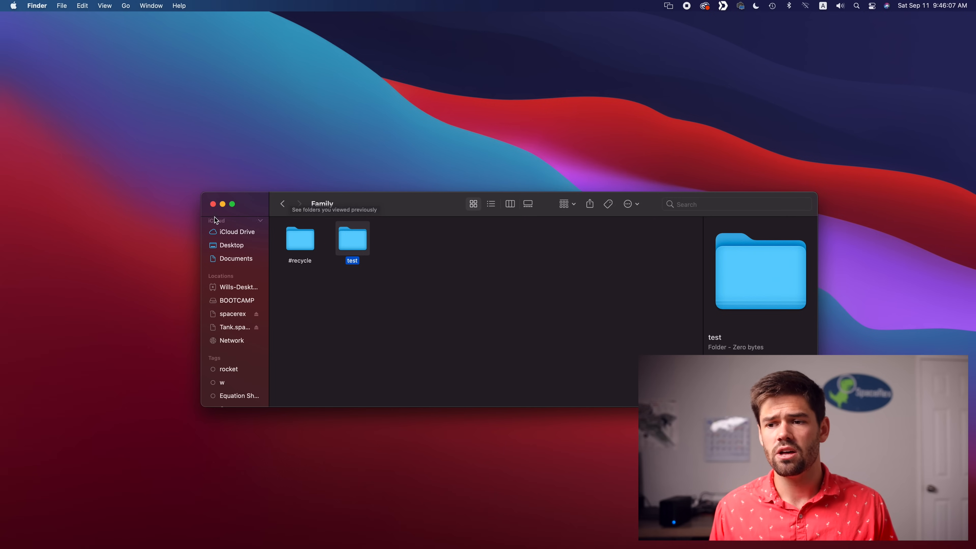
pyautogui.hotkey('ctrl', 'Left')
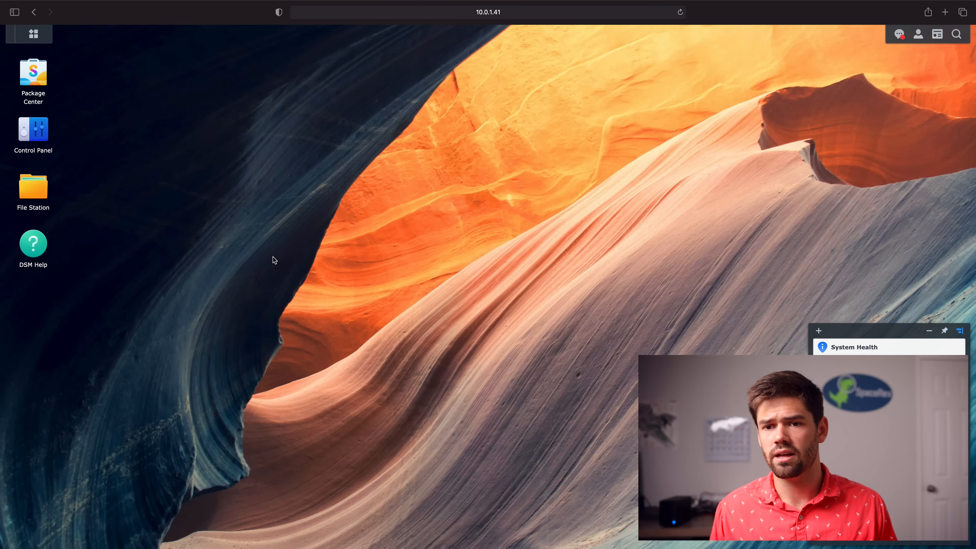
pyautogui.click(40, 186)
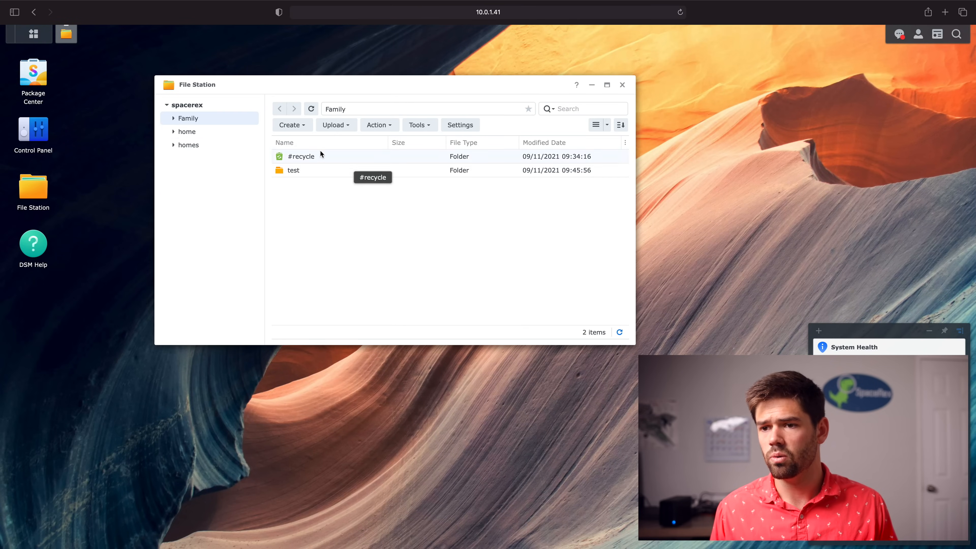